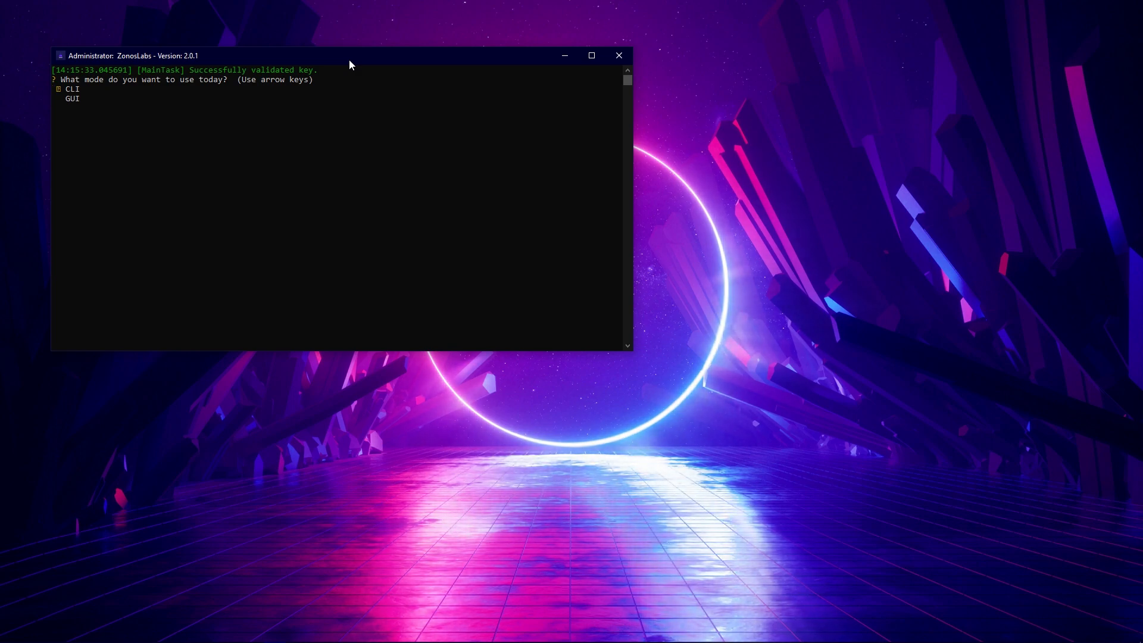
- Move the console window away from the screen corner and start the program in GUI mode
drag(400, 65, 618, 98)
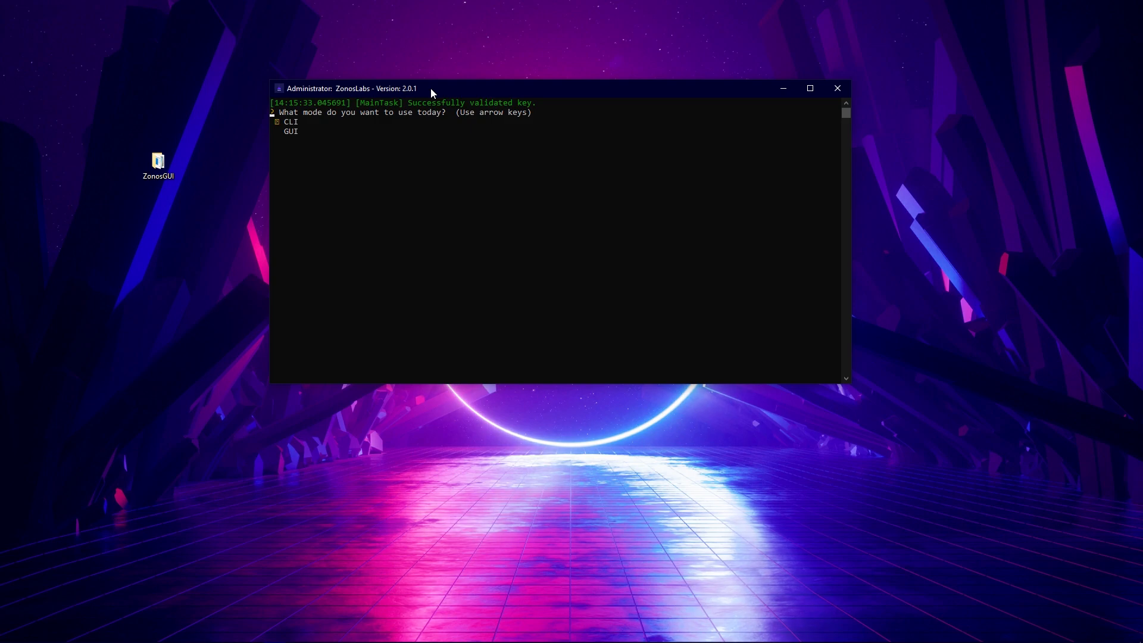
key(Down)
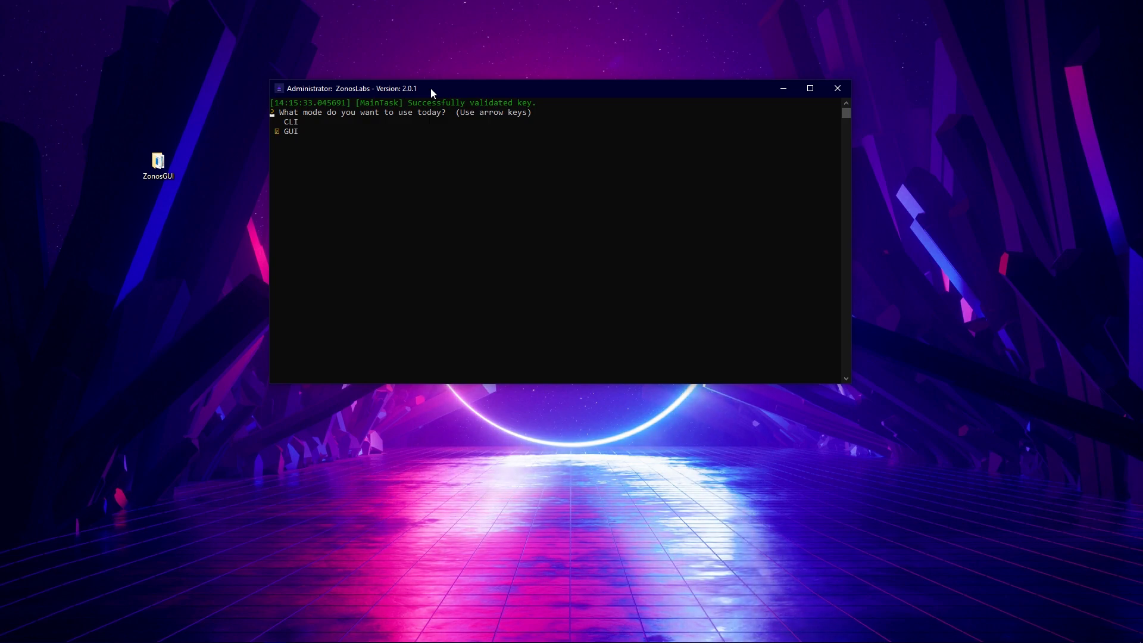
key(Return)
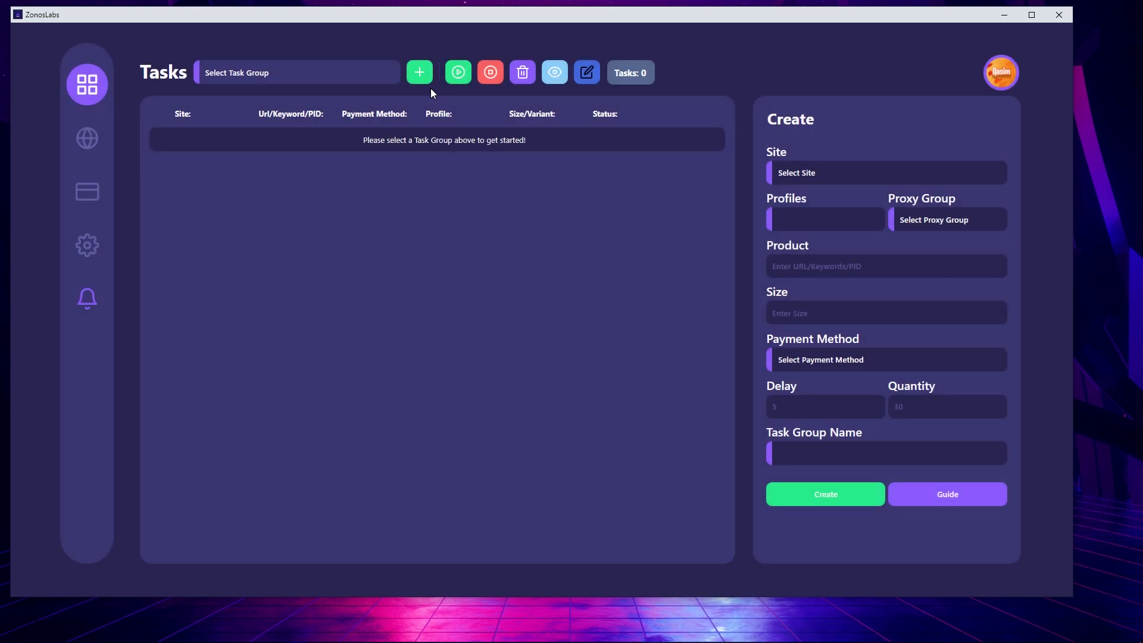
- Open the settings page in a maximized window, view the announcements and close them
click(95, 246)
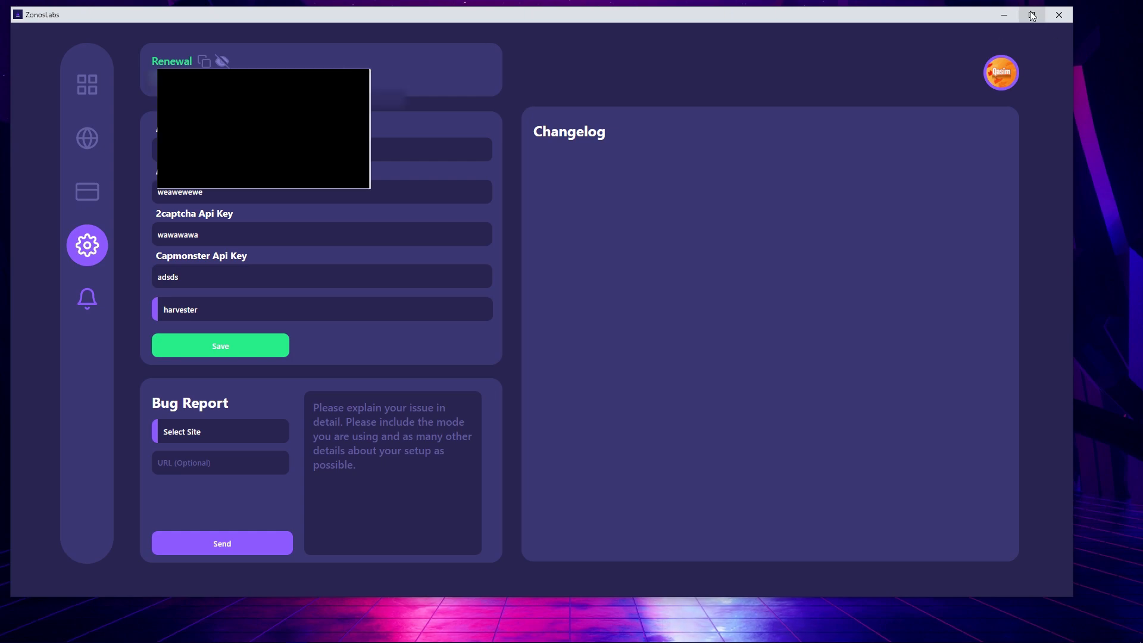
click(1032, 15)
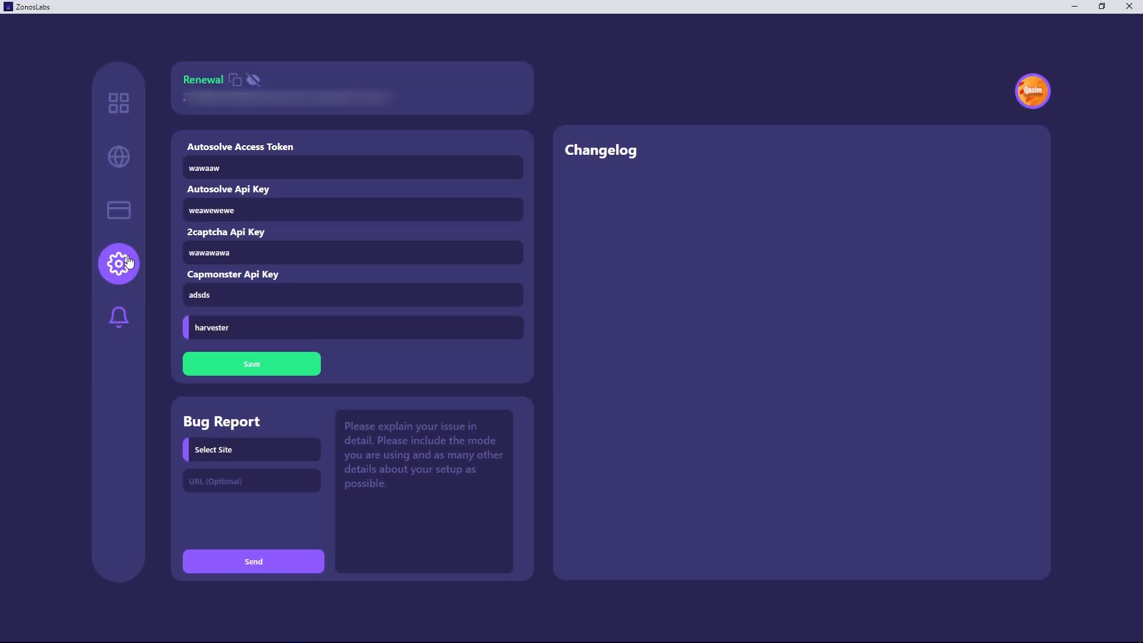
click(126, 322)
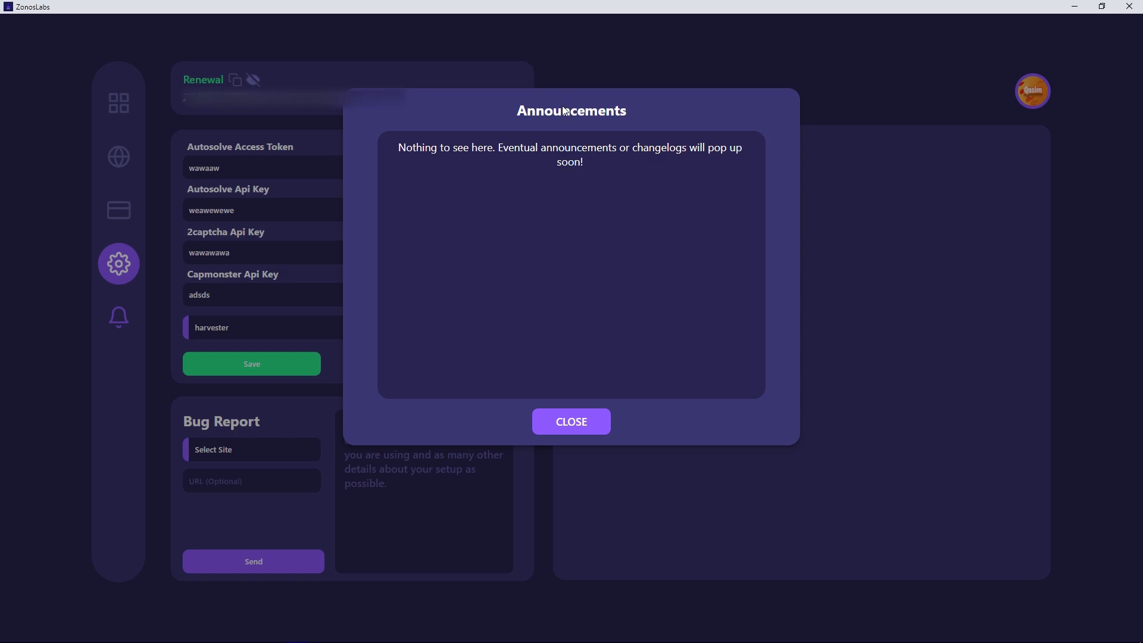
click(801, 180)
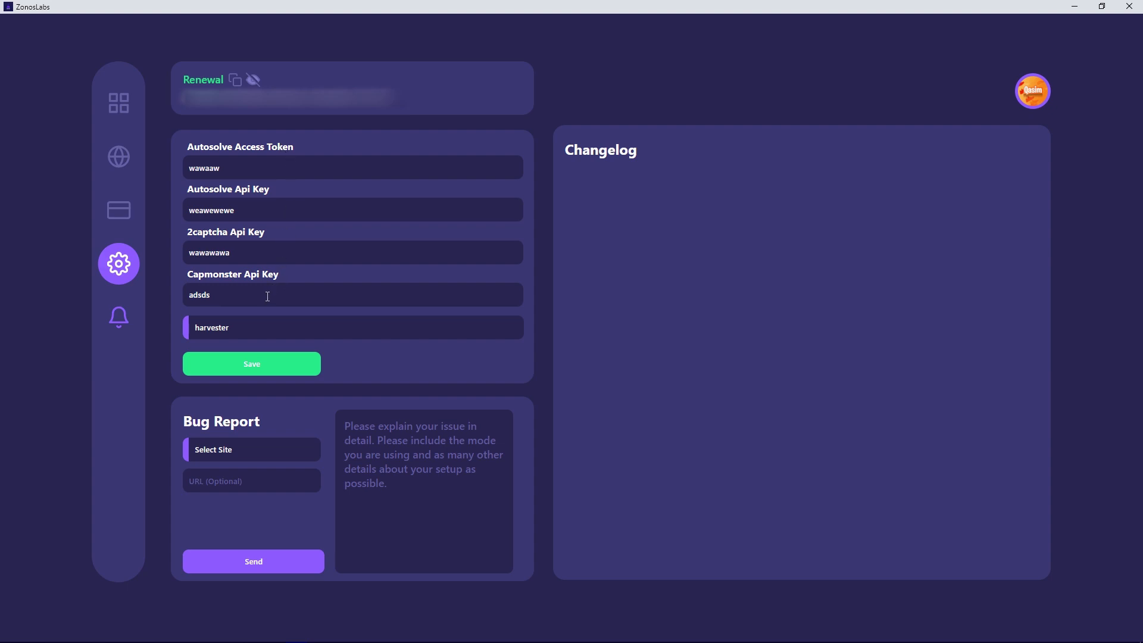
- Review the captcha solving methods available in the settings
click(241, 331)
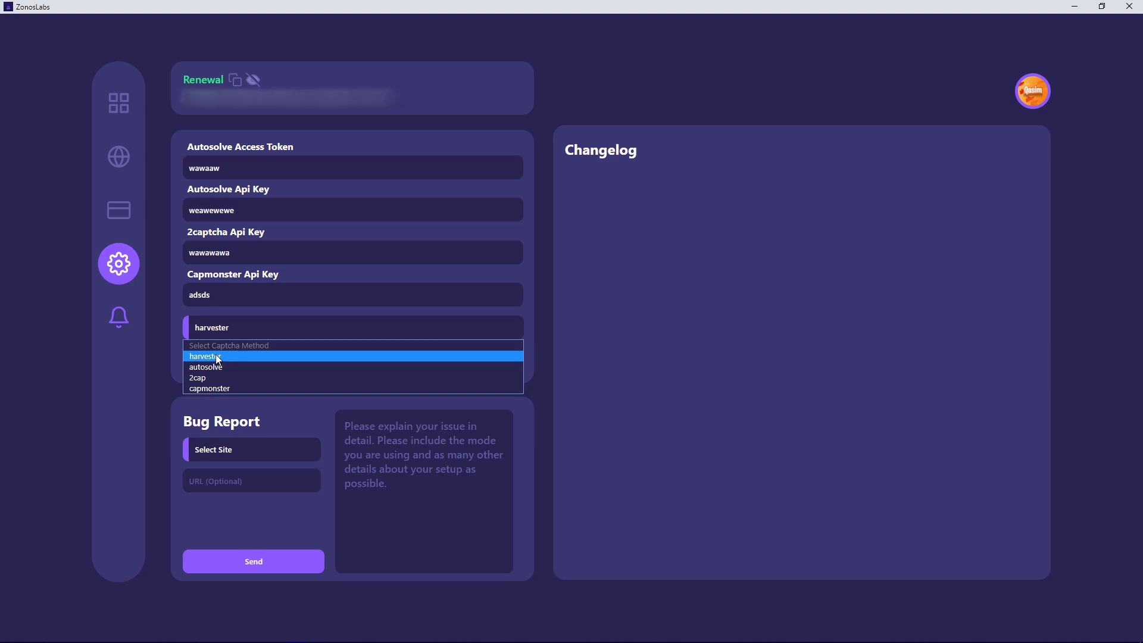
click(213, 387)
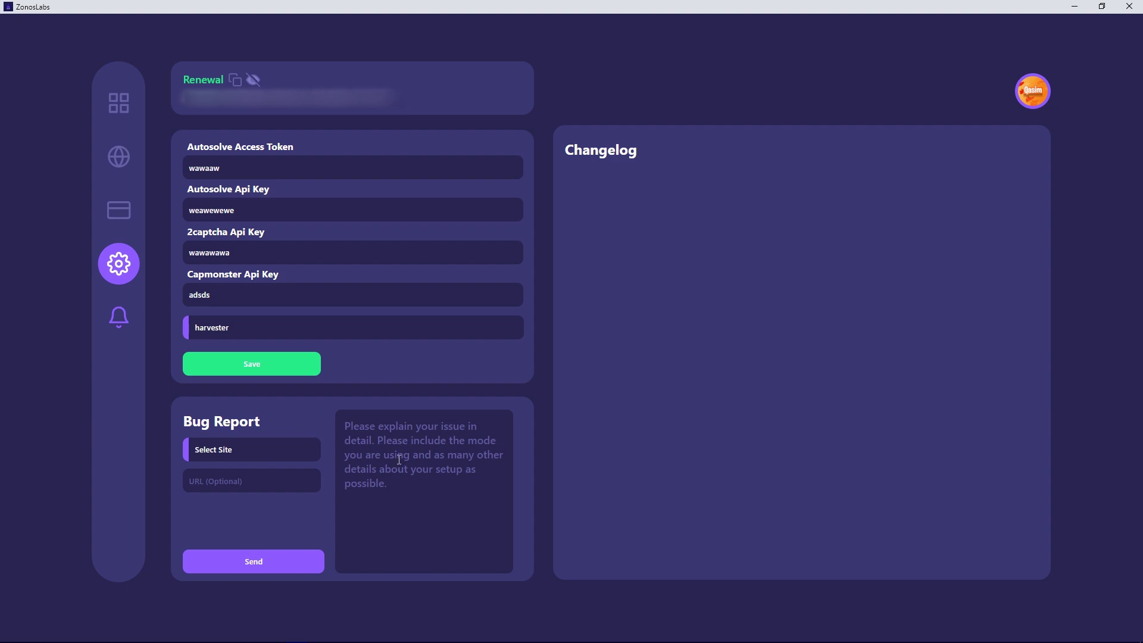
- Set the bug report's site to Snipes and try a sample description, clearing the text again
click(300, 451)
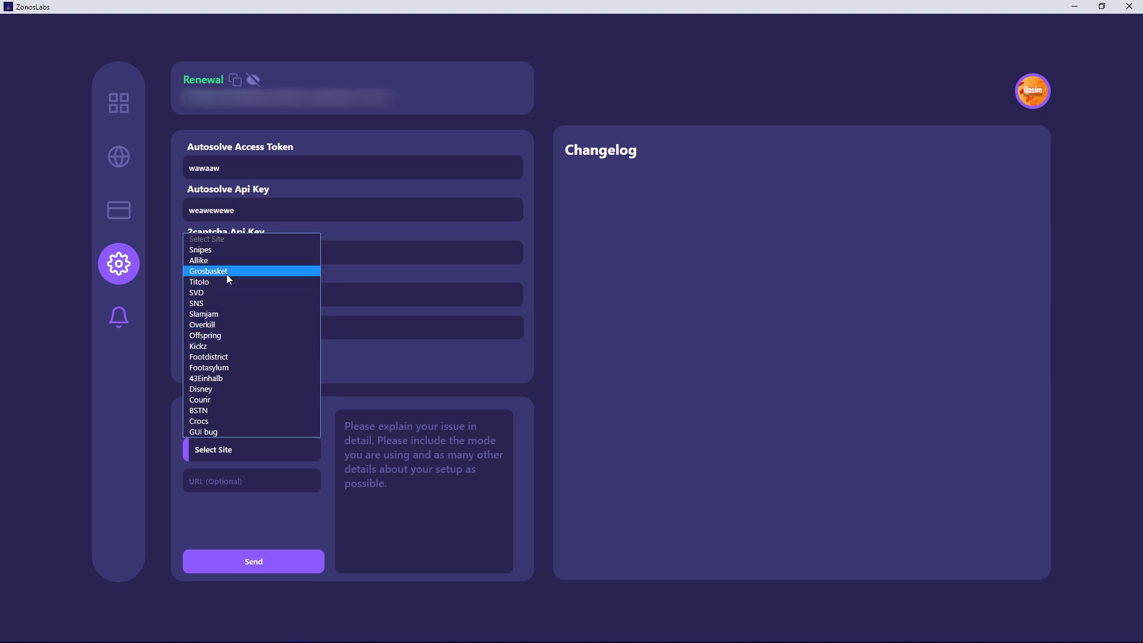
click(226, 249)
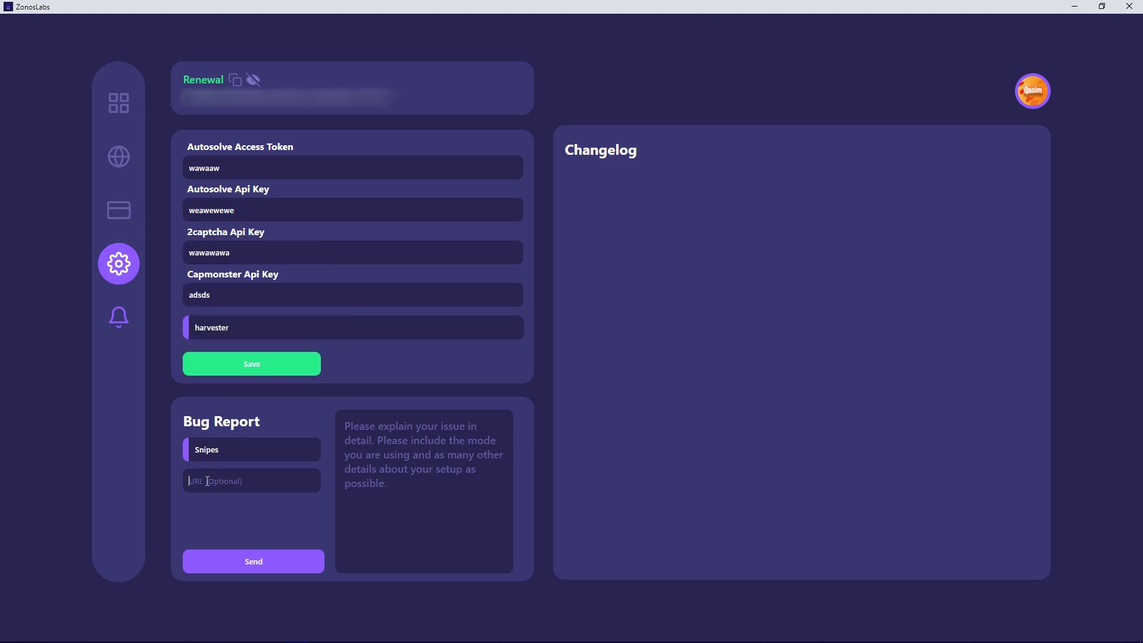
click(411, 417)
text(jsandjnasjdnasjnd)
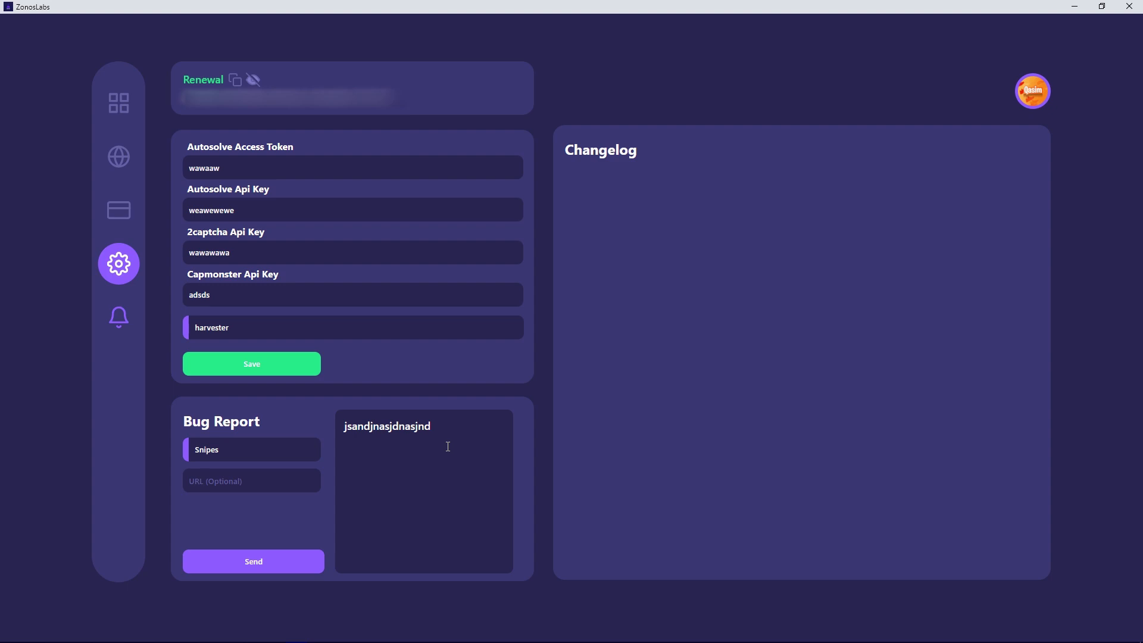
key(ctrl+a)
key(BackSpace)
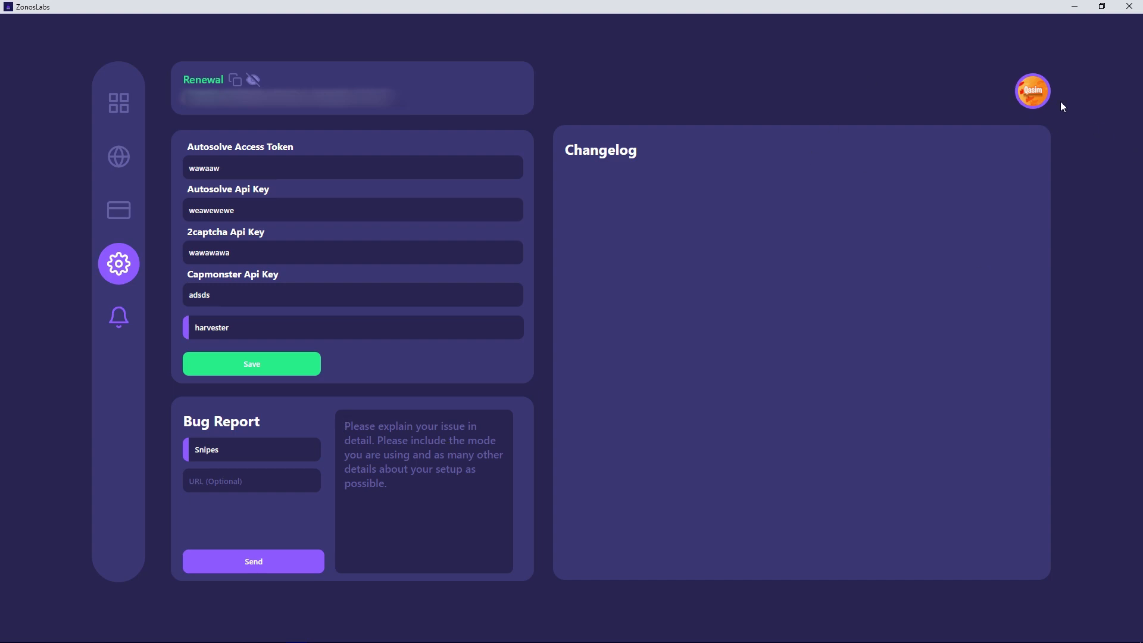
- Open the profiles page and look through the list of saved profiles
mouse_move(1043, 99)
click(121, 214)
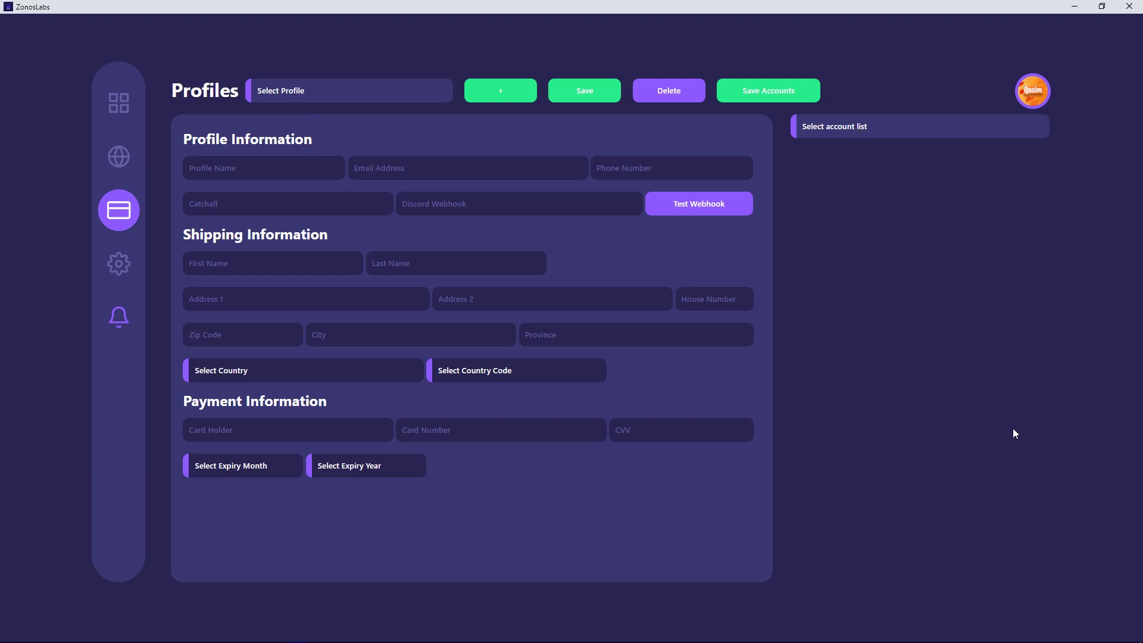
click(357, 90)
click(326, 94)
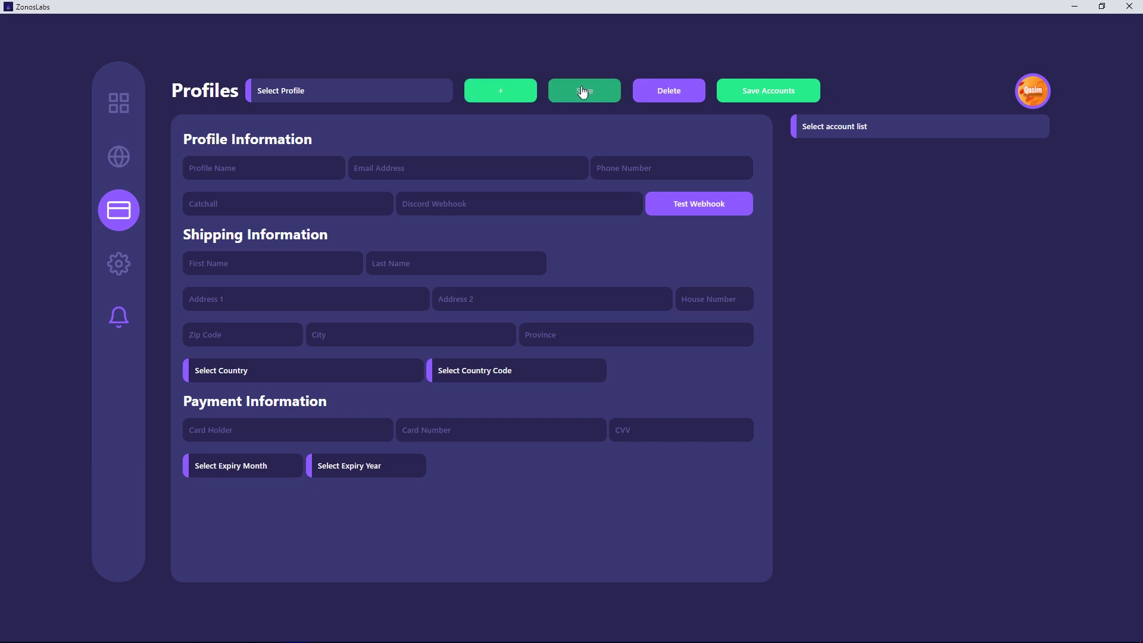
click(364, 91)
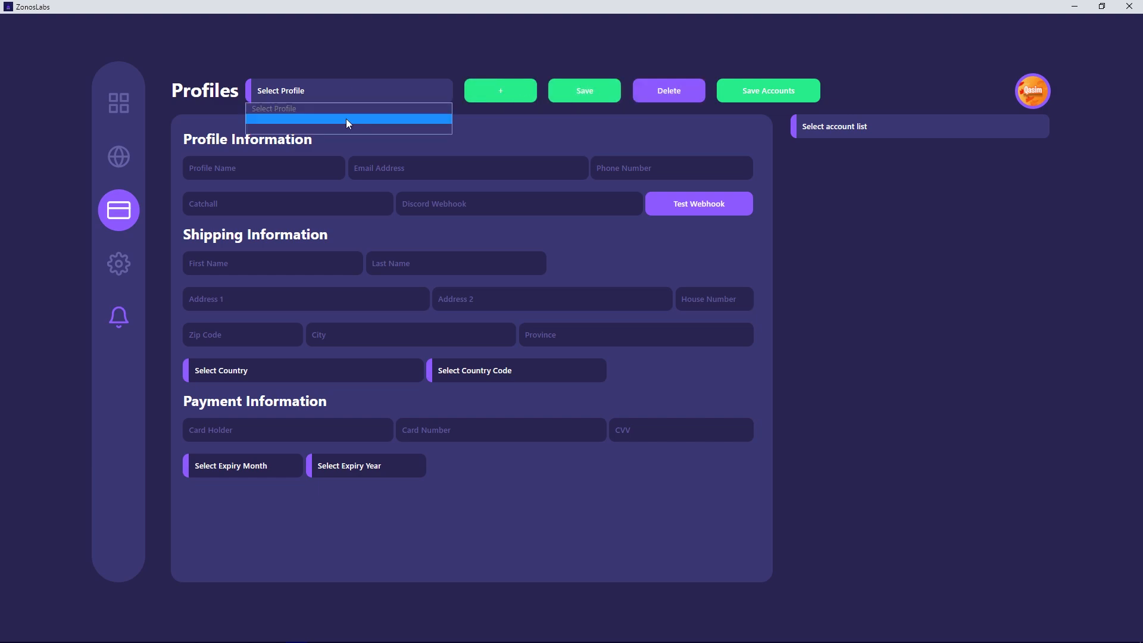
click(691, 21)
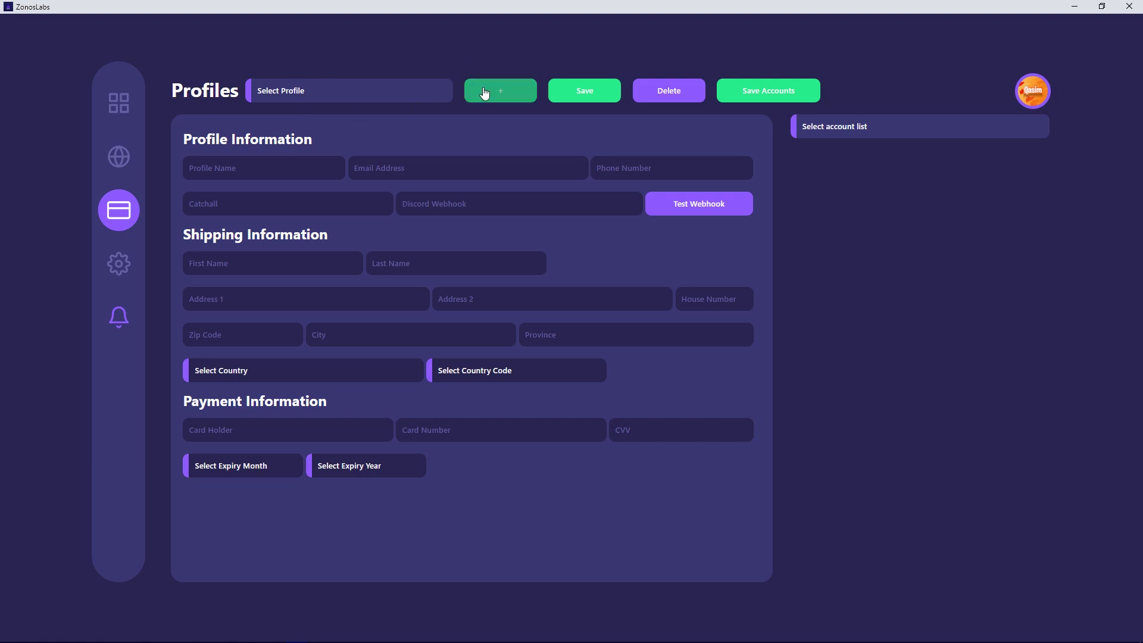
- Create a profile named Video Test with contact and shipping details, choosing country United Kingdom and country code AG
click(510, 97)
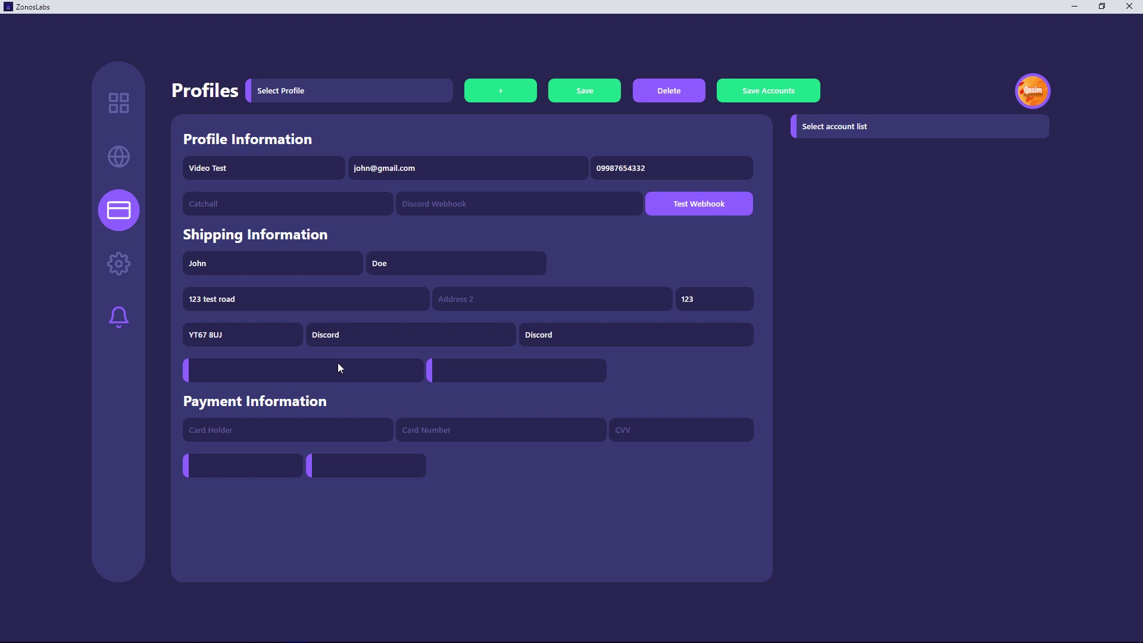
click(234, 463)
click(235, 463)
click(373, 462)
click(373, 462)
click(269, 372)
text(un)
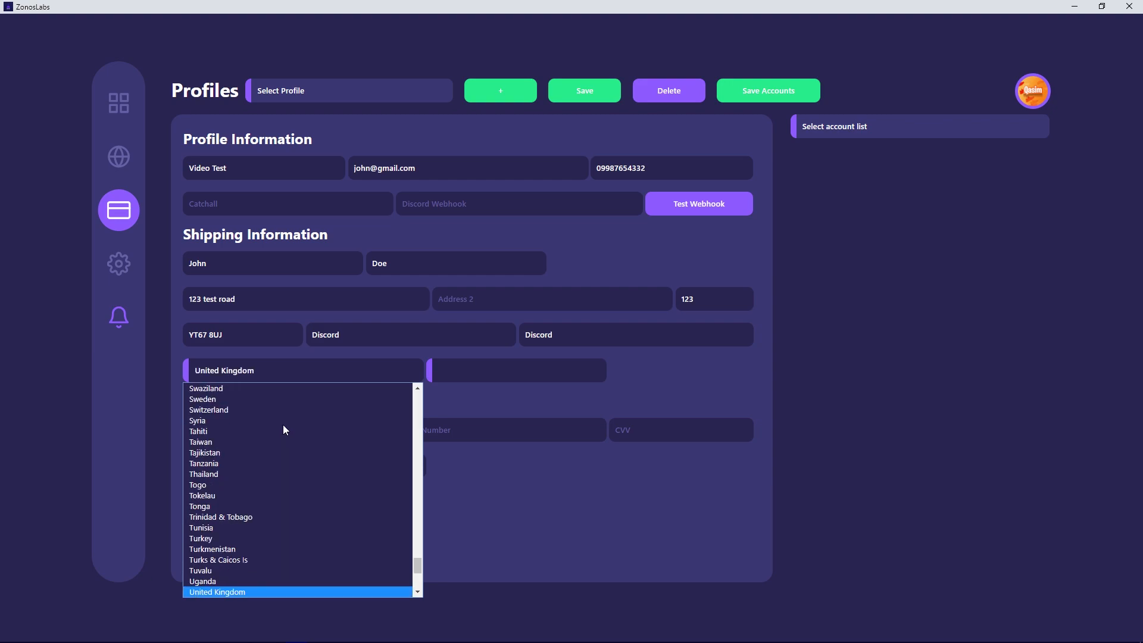
key(Return)
click(458, 370)
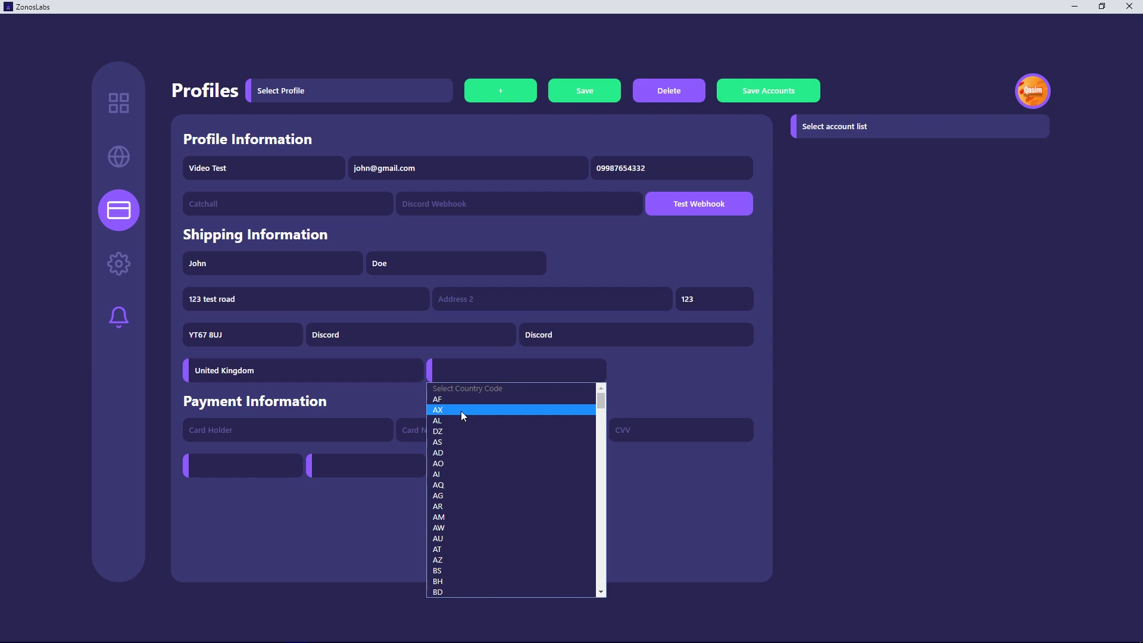
click(447, 495)
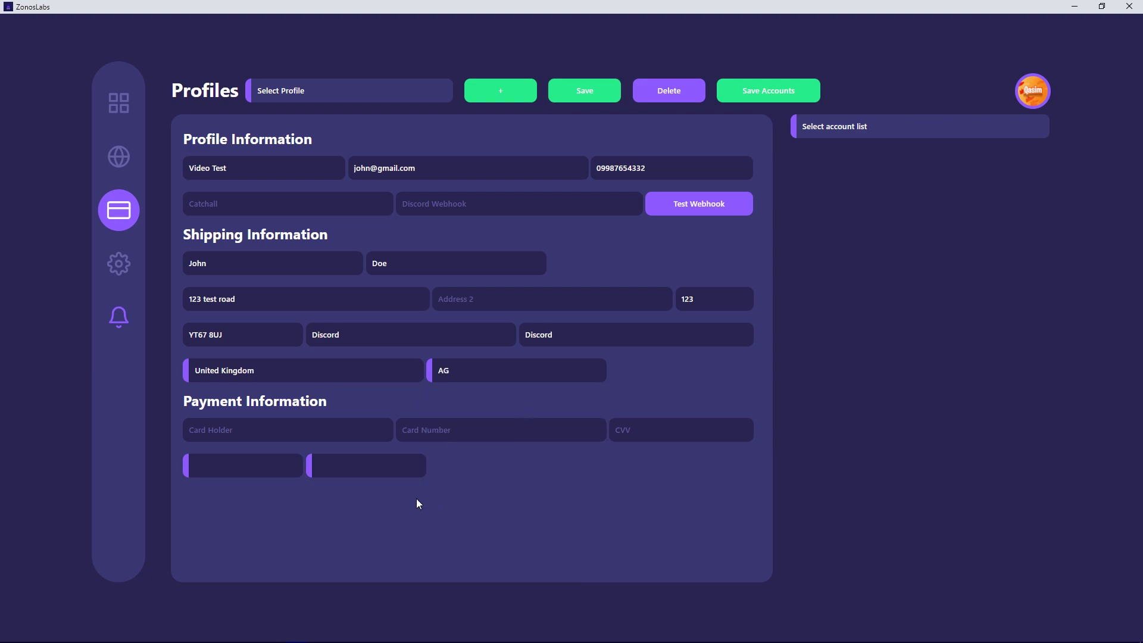
- Enter the card holder, card number and CVV, set the expiry to 02 and 2024, and save the profile
click(242, 470)
click(342, 460)
click(273, 470)
click(332, 469)
click(261, 466)
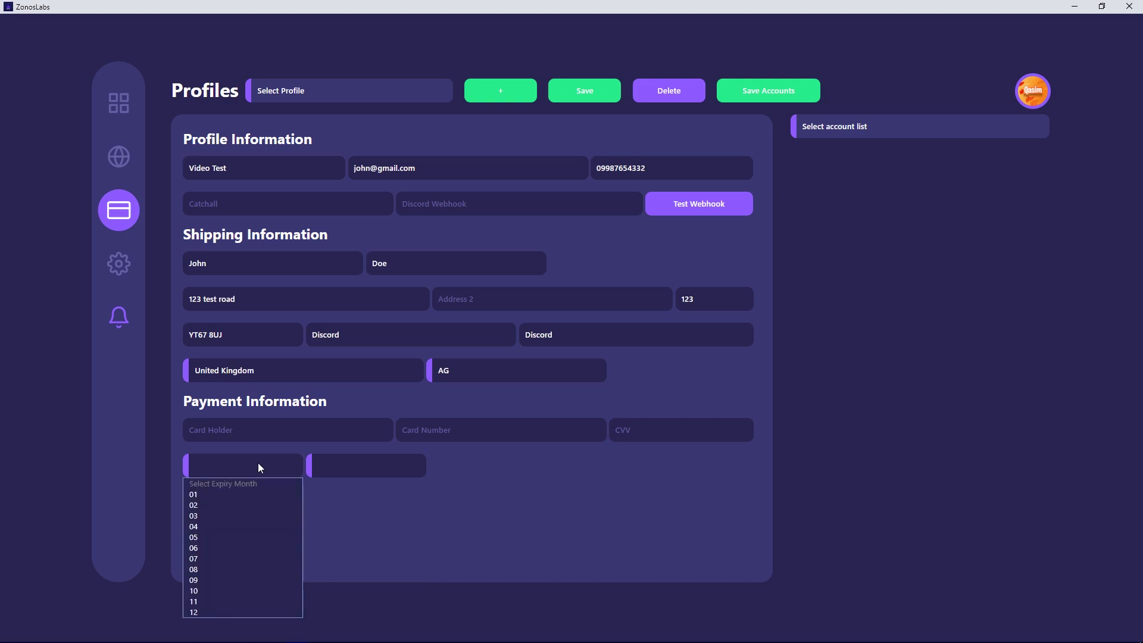
click(342, 470)
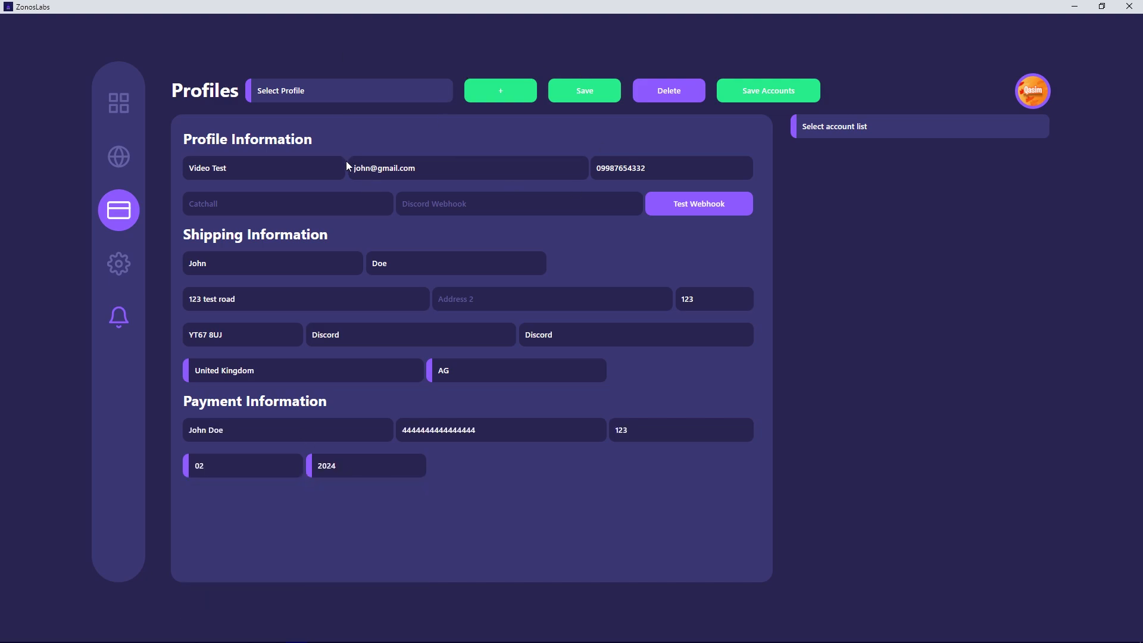
click(601, 95)
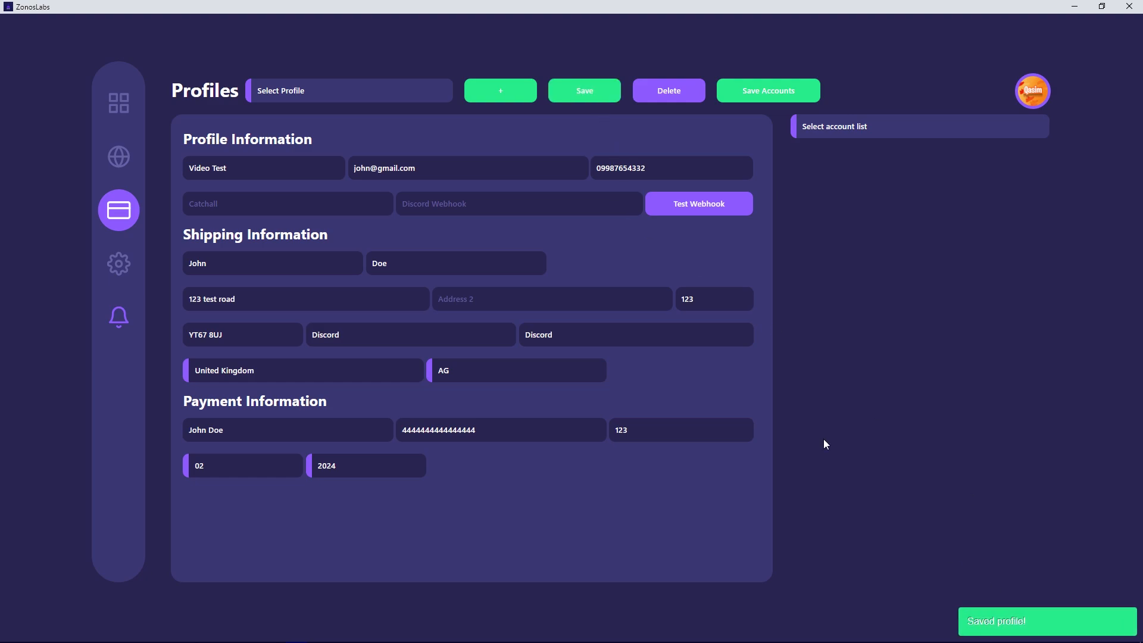
- Load the saved Video Test profile from the profile list
click(315, 95)
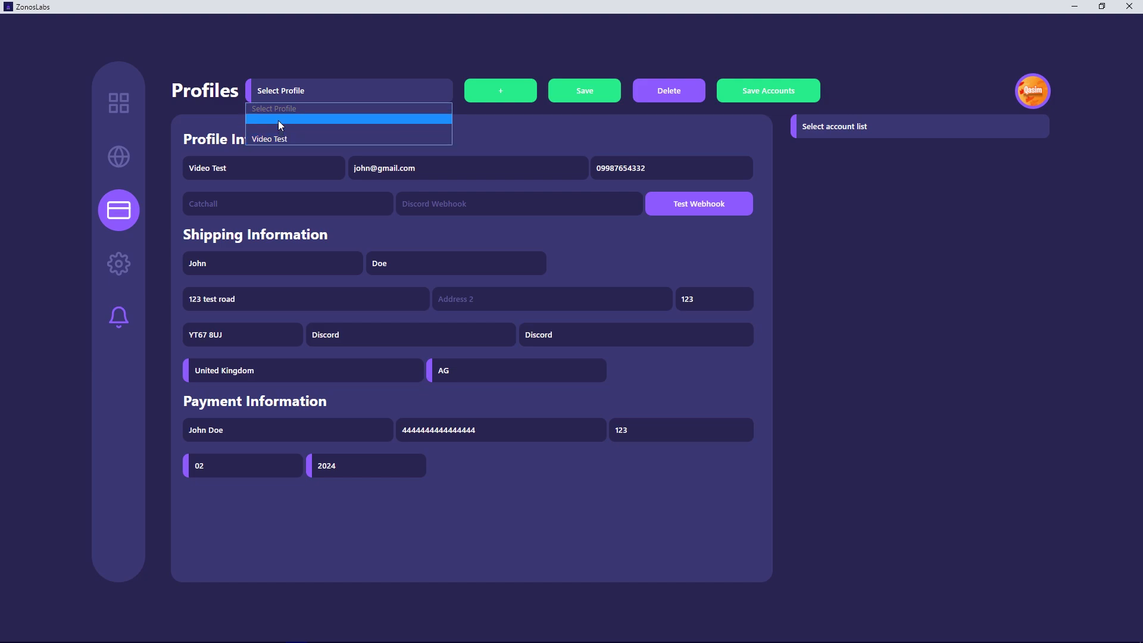
click(277, 119)
click(292, 138)
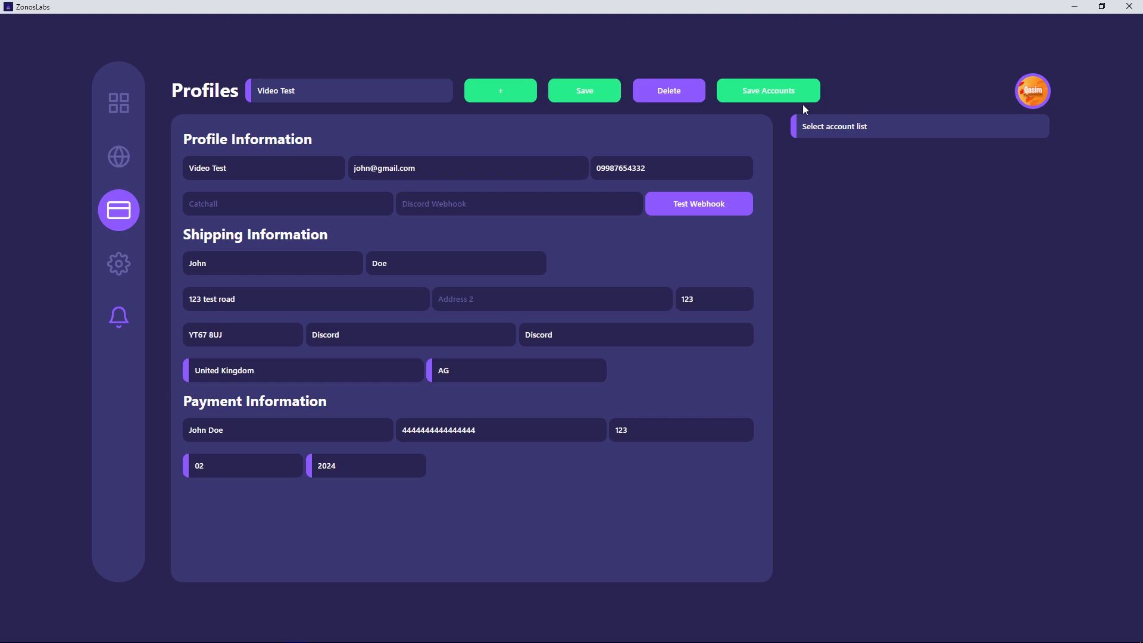
- Select the Kickz account list and place the cursor in its accounts field
click(828, 130)
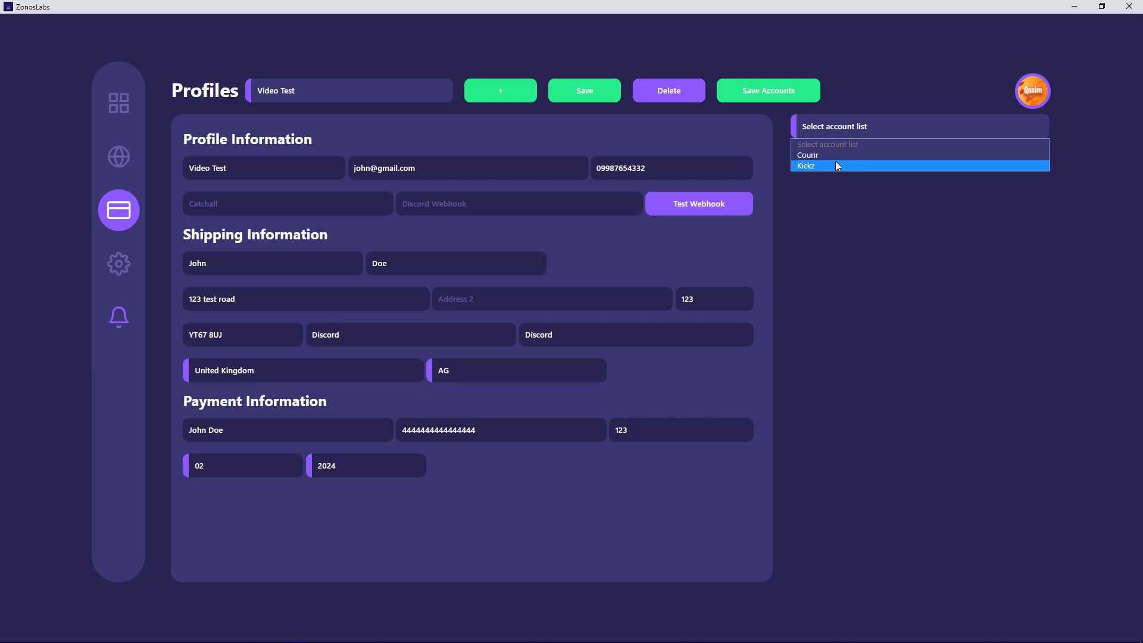
click(830, 166)
click(933, 259)
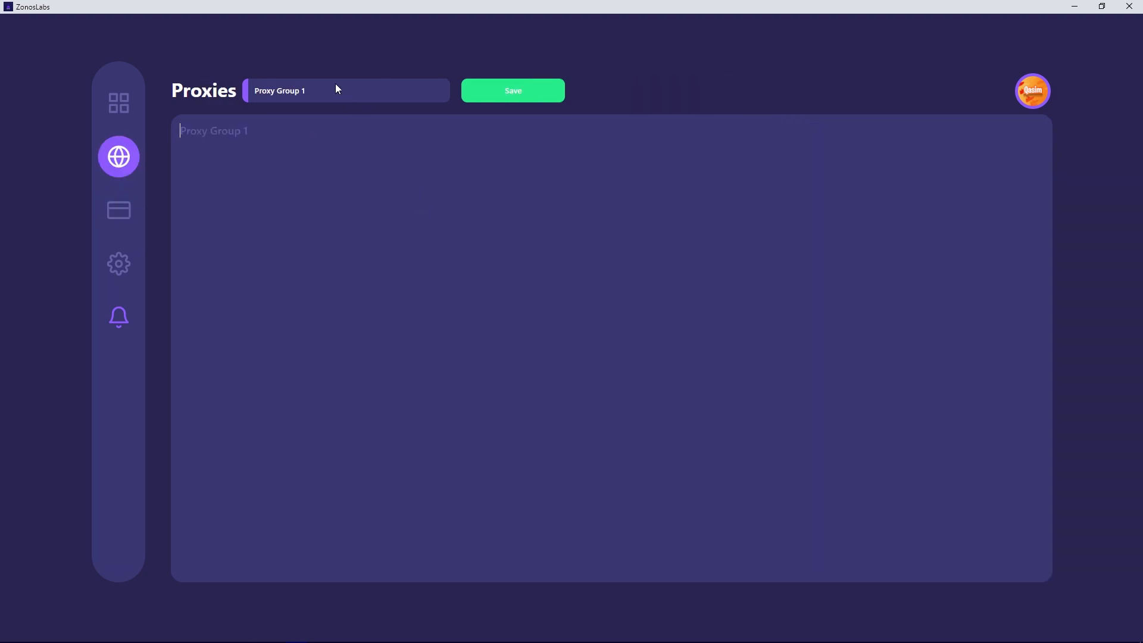
- Select Proxy Group 1 on the proxies page, enter the proxy list and save it
click(308, 121)
click(321, 94)
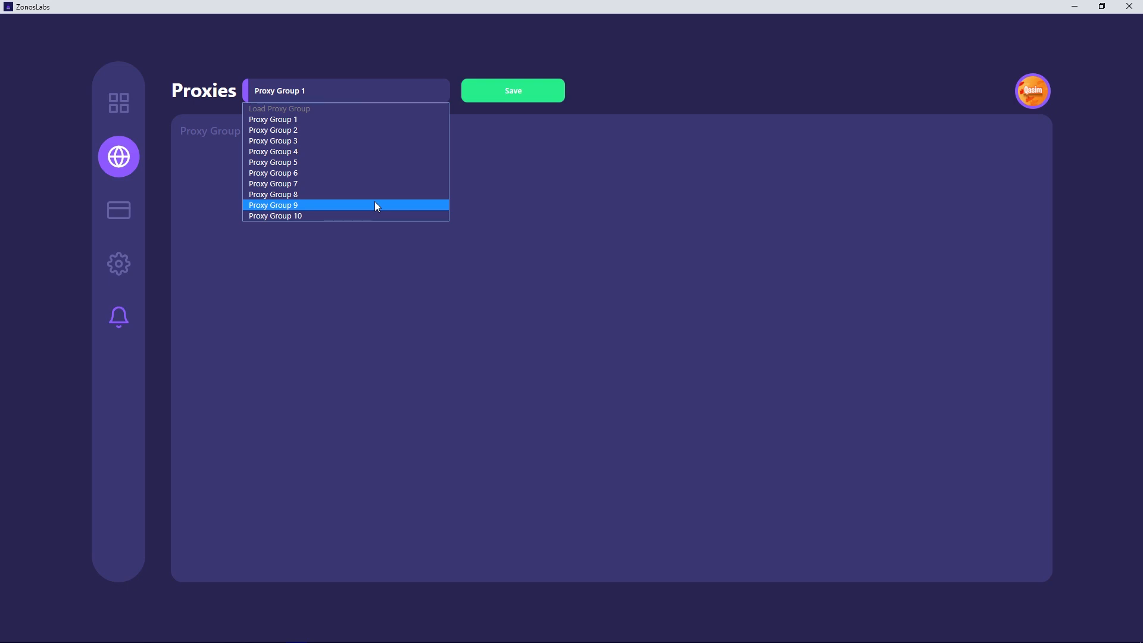
click(320, 119)
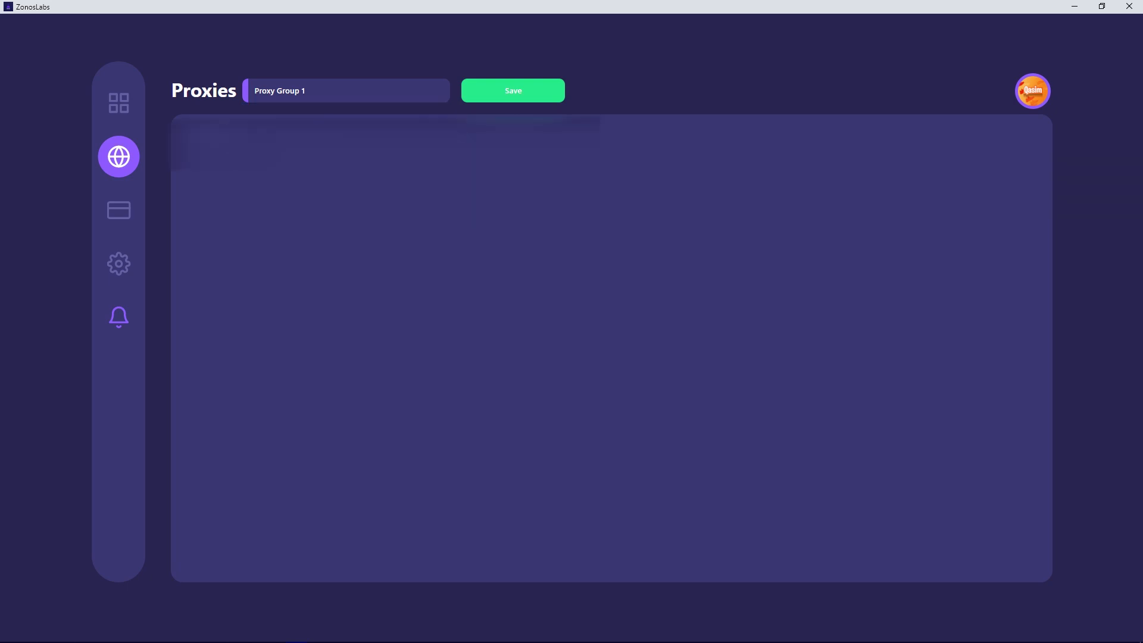
click(516, 95)
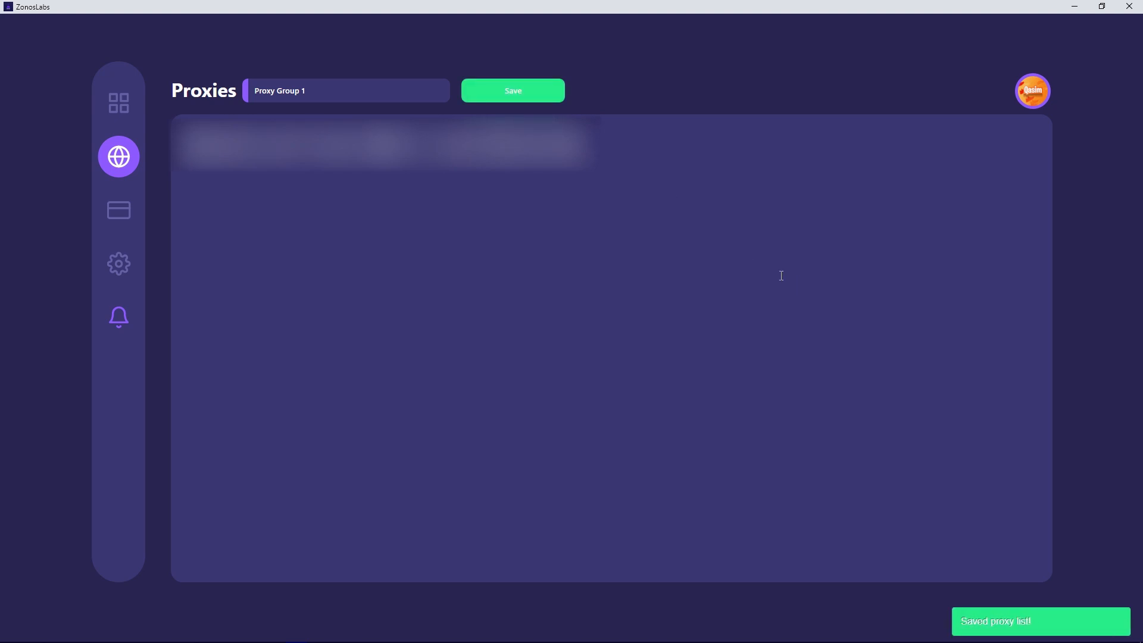
- Create a task group named Video Test on the tasks page and select it as the active group
click(118, 103)
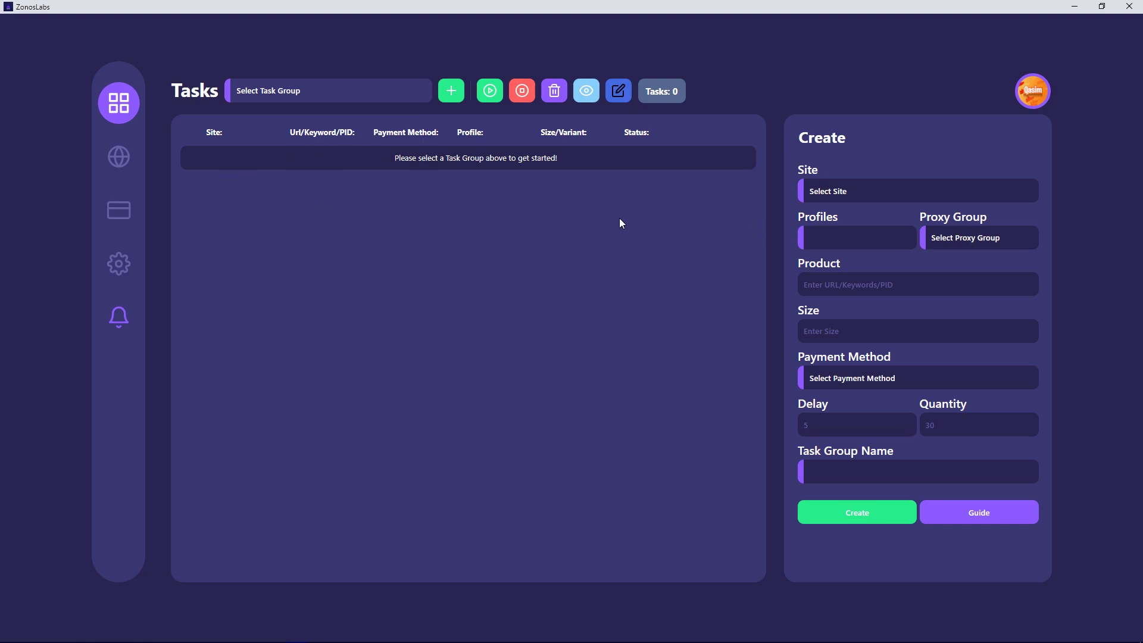
click(445, 96)
text(Video Test)
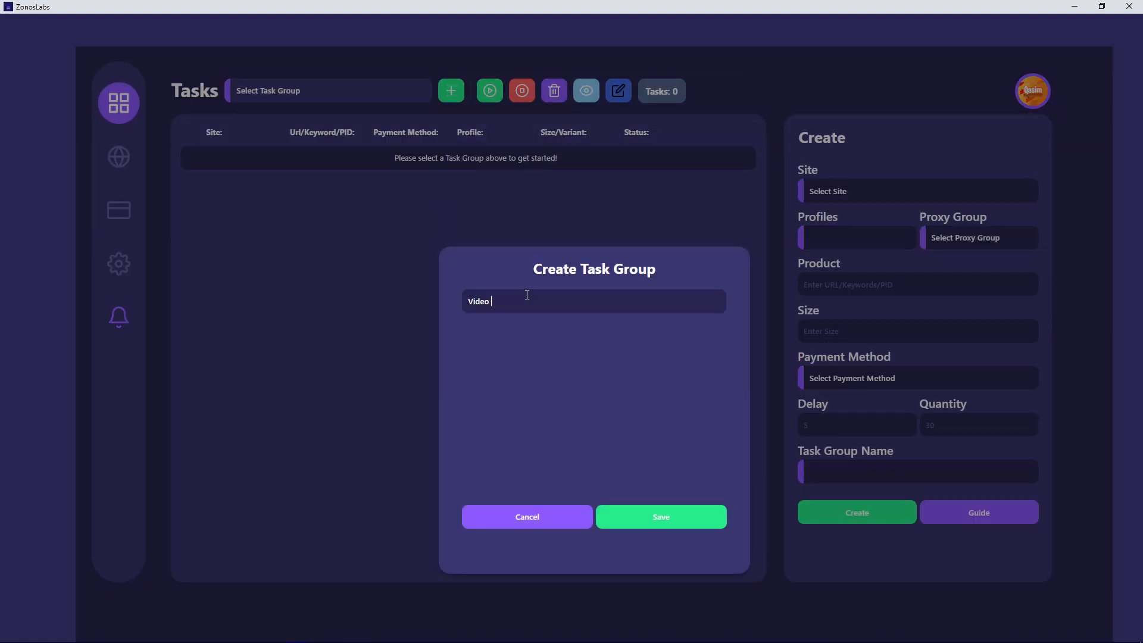
click(666, 513)
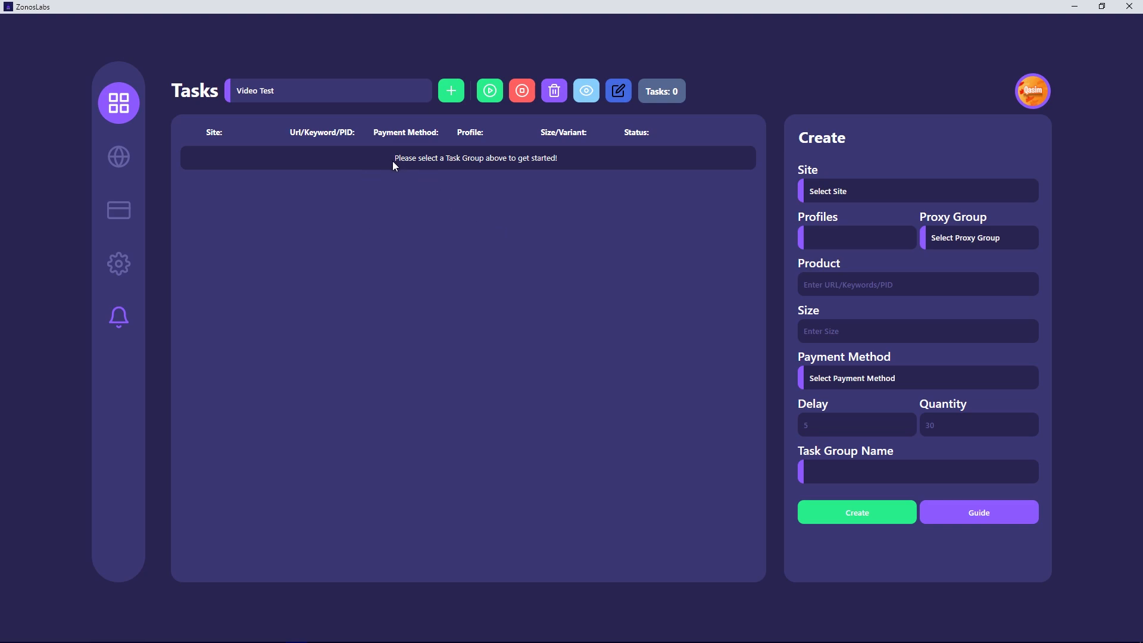
click(333, 91)
click(252, 120)
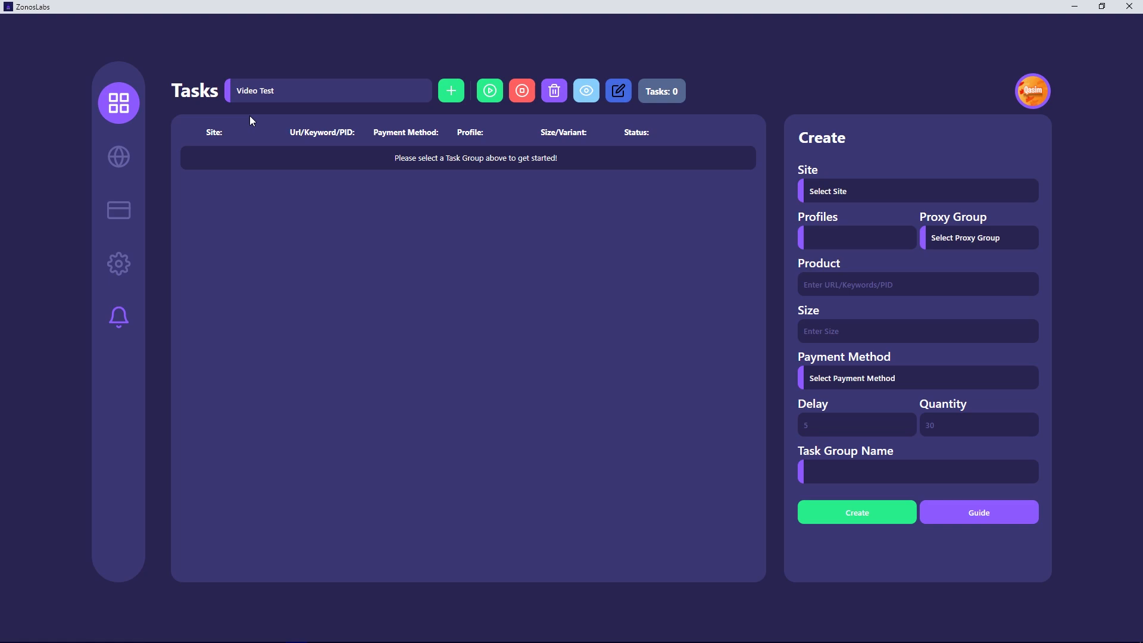
- In the new task form, choose Disney as the site, Video Test as the profile and No proxy as the proxy group
click(933, 196)
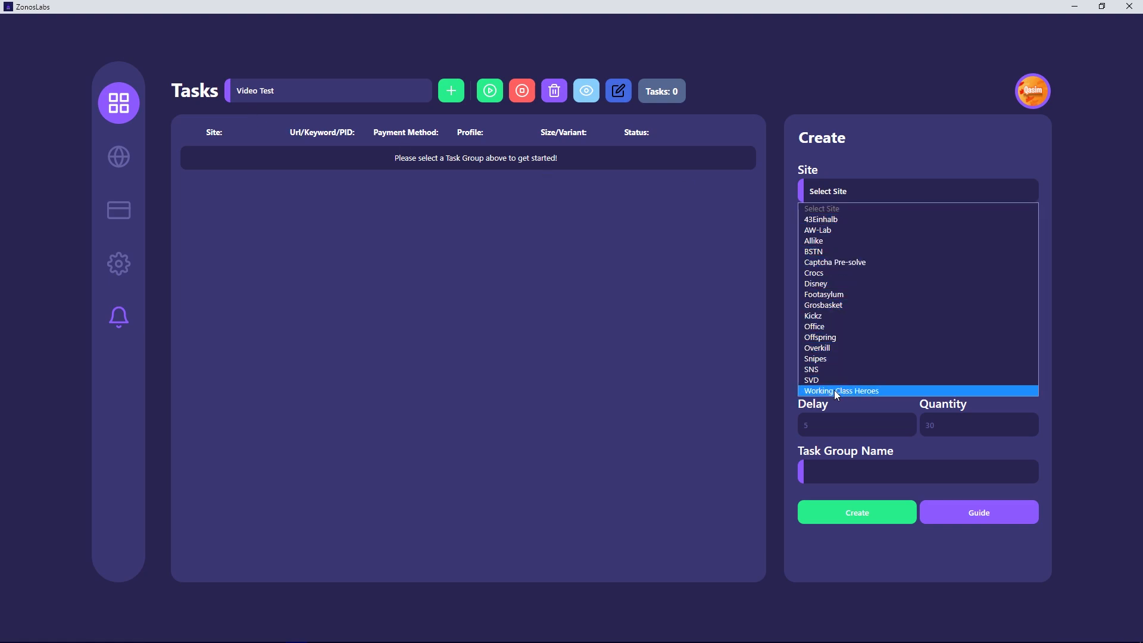
click(822, 283)
click(832, 233)
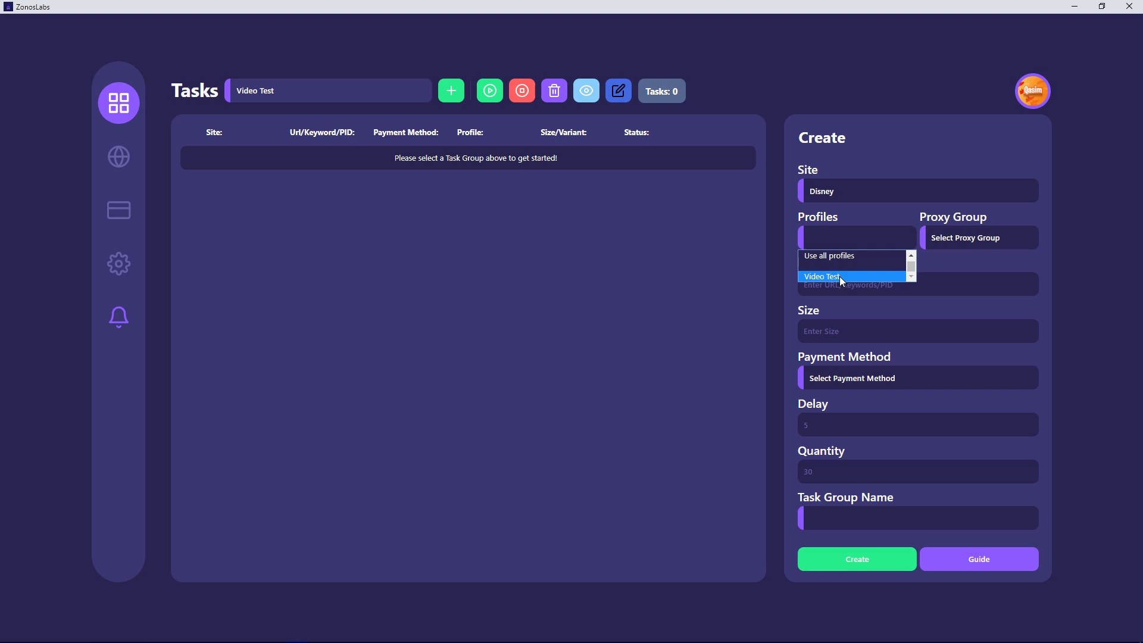
click(839, 277)
click(958, 237)
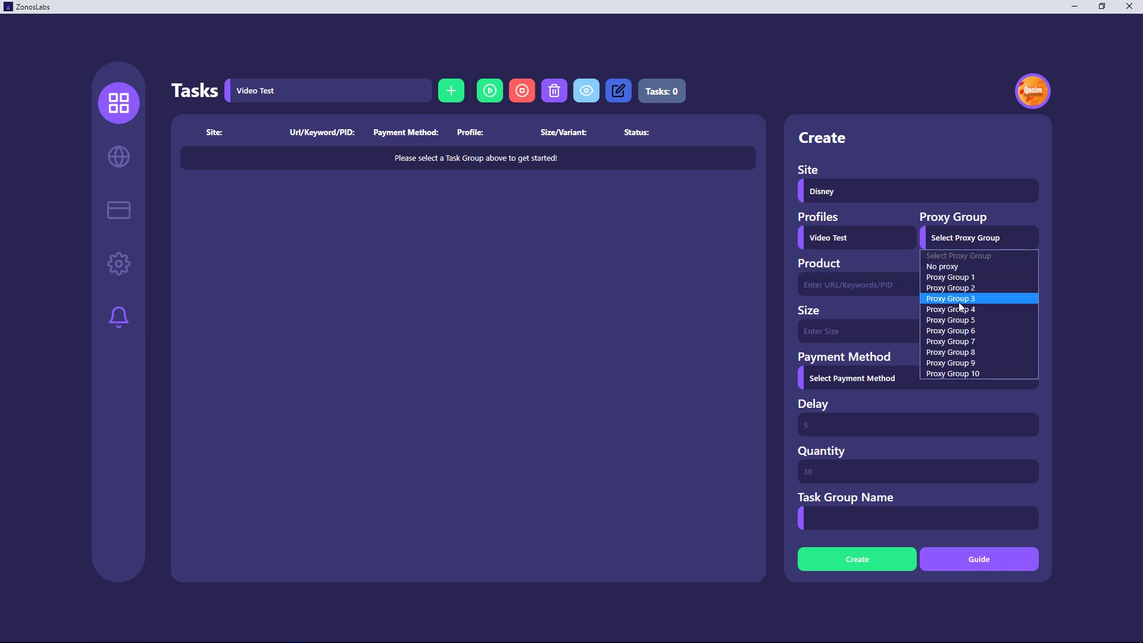
click(964, 268)
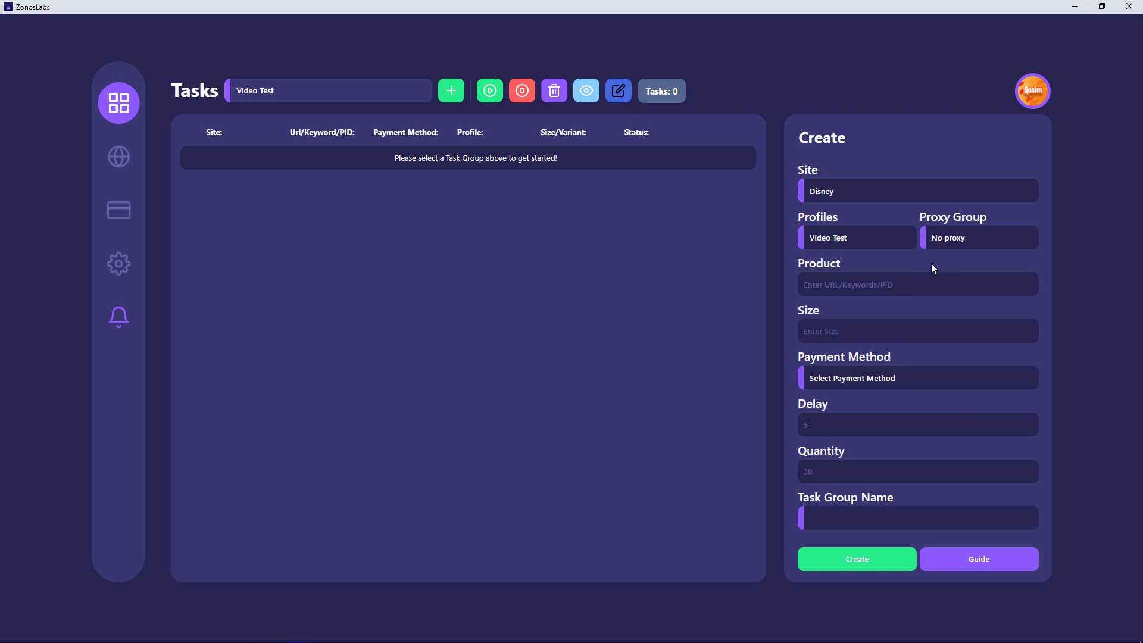
click(950, 239)
click(845, 257)
text(www.goo)
text(gle.com)
text(4)
click(955, 376)
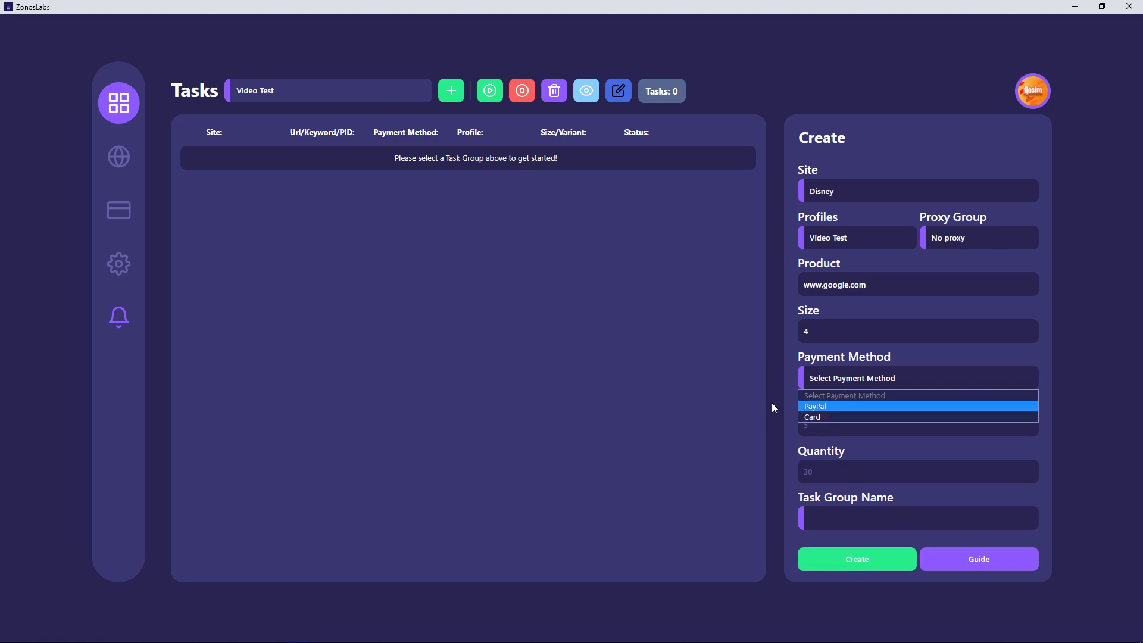
click(827, 406)
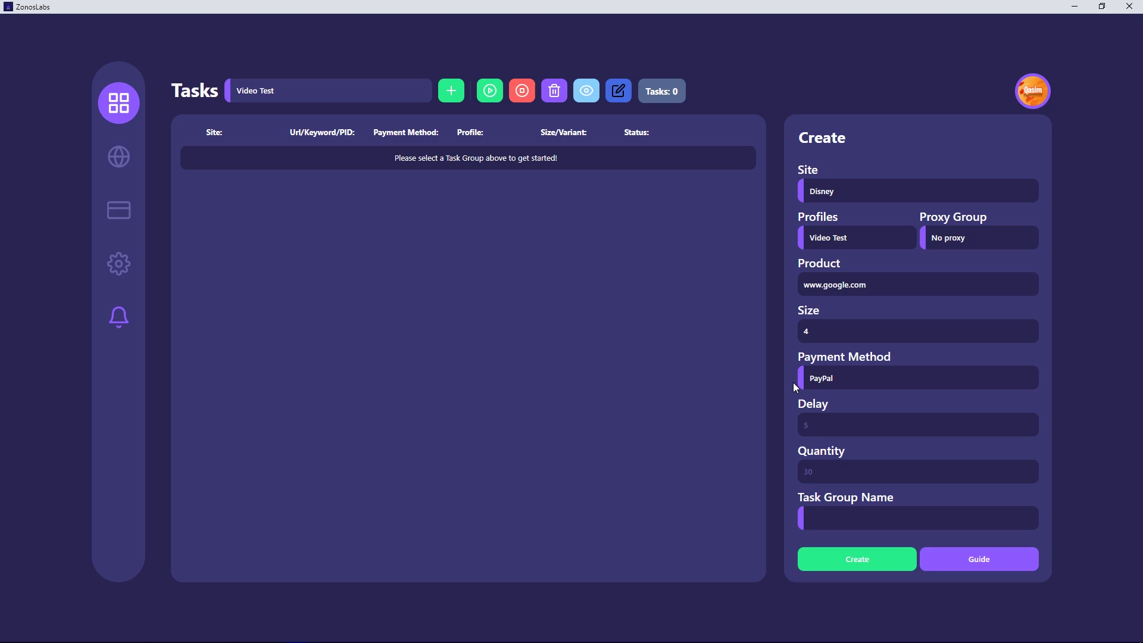
- Set the delay to 5 and the quantity to 1, assign the Video Test task group and create the task
key(Tab)
text(5)
text(1)
click(841, 521)
click(837, 535)
click(837, 528)
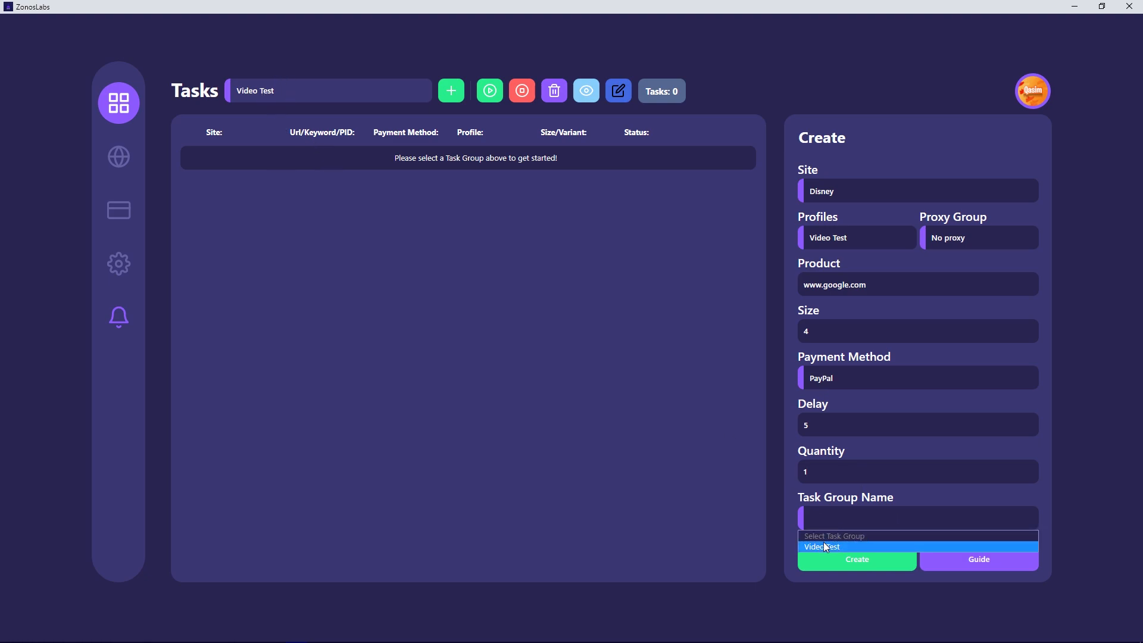
click(826, 545)
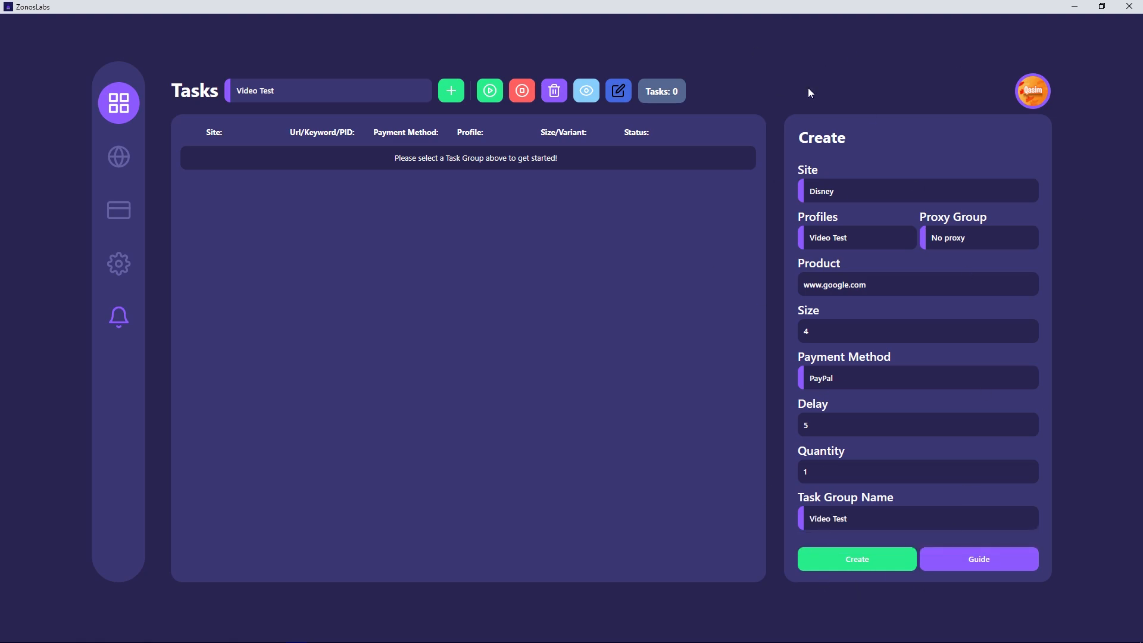
click(827, 560)
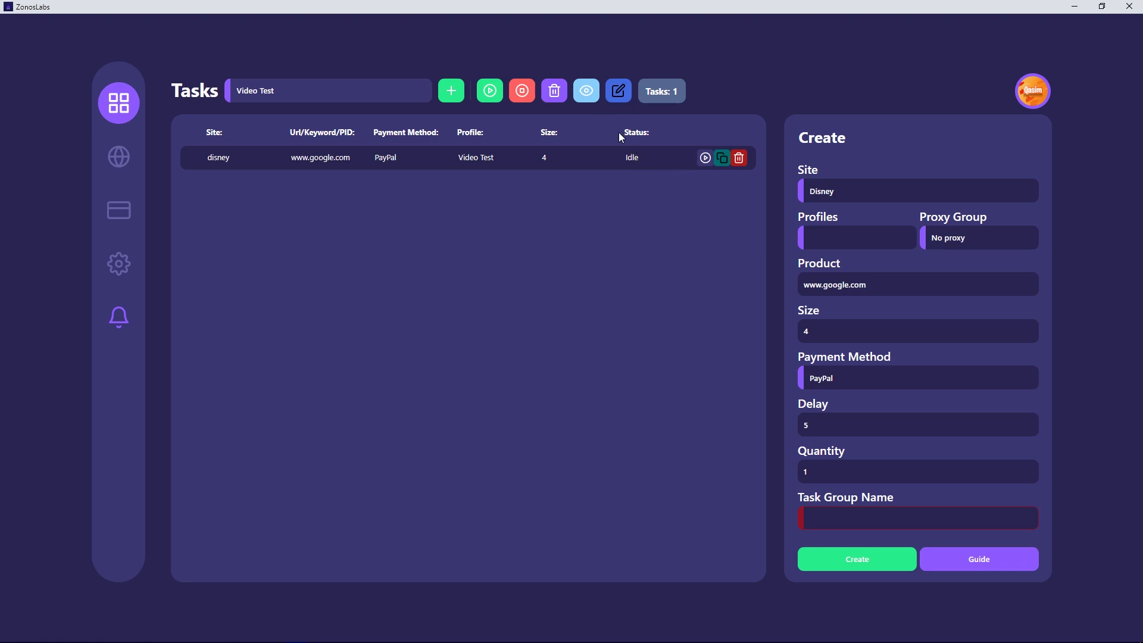
- Start and stop the Disney task, and duplicate it and delete the copy
click(706, 159)
click(705, 159)
click(723, 161)
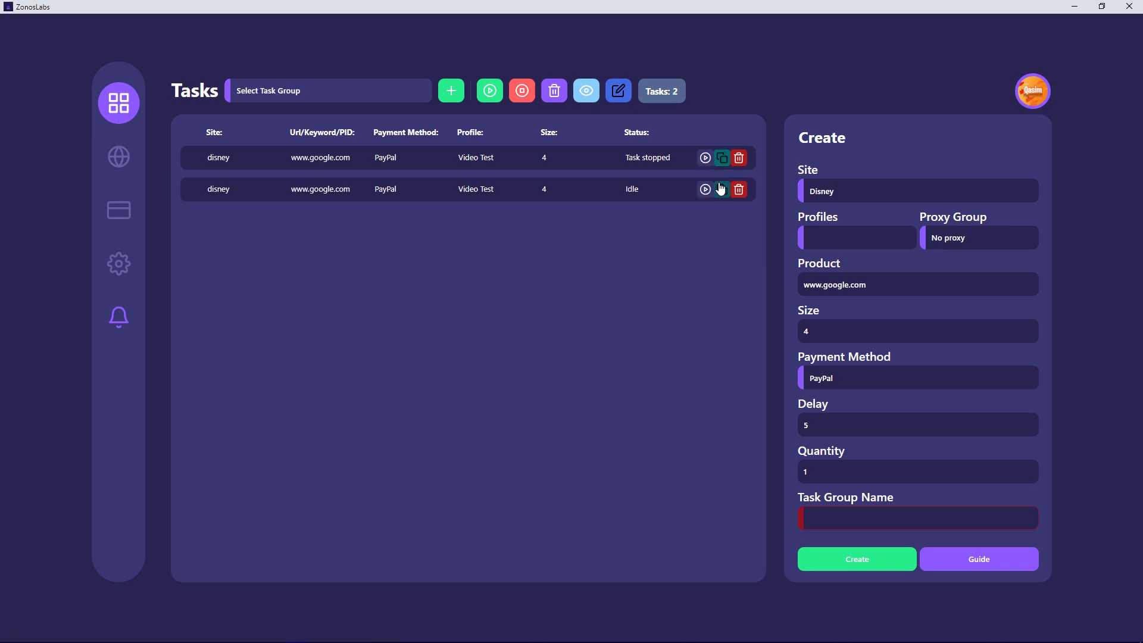
click(740, 189)
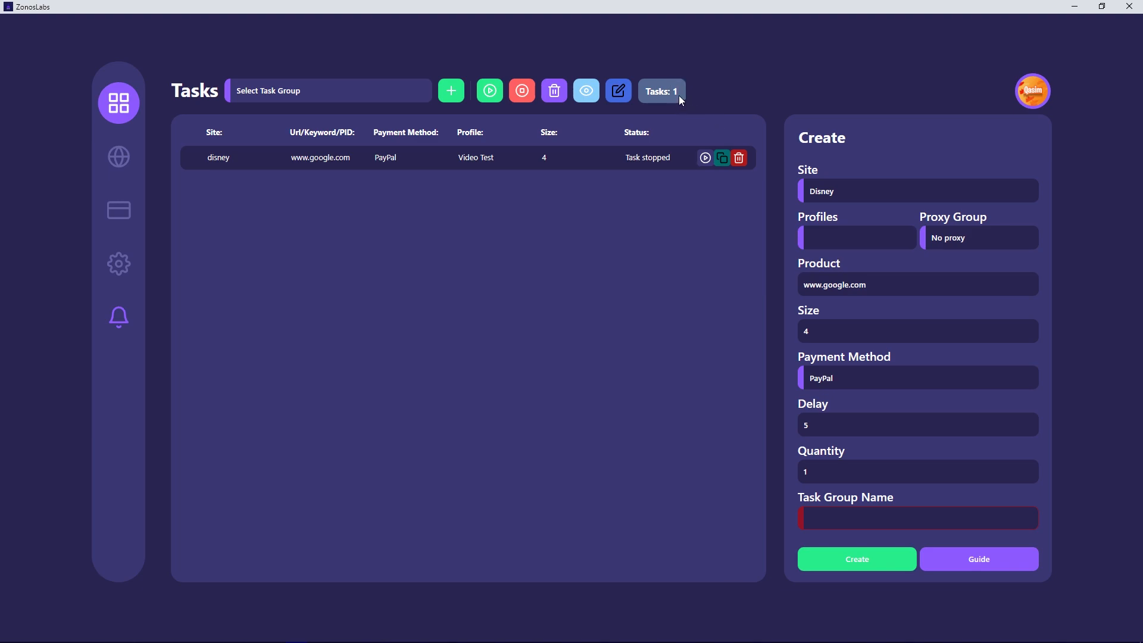
- Duplicate the Disney task twice within the task list
click(724, 163)
click(722, 157)
click(722, 188)
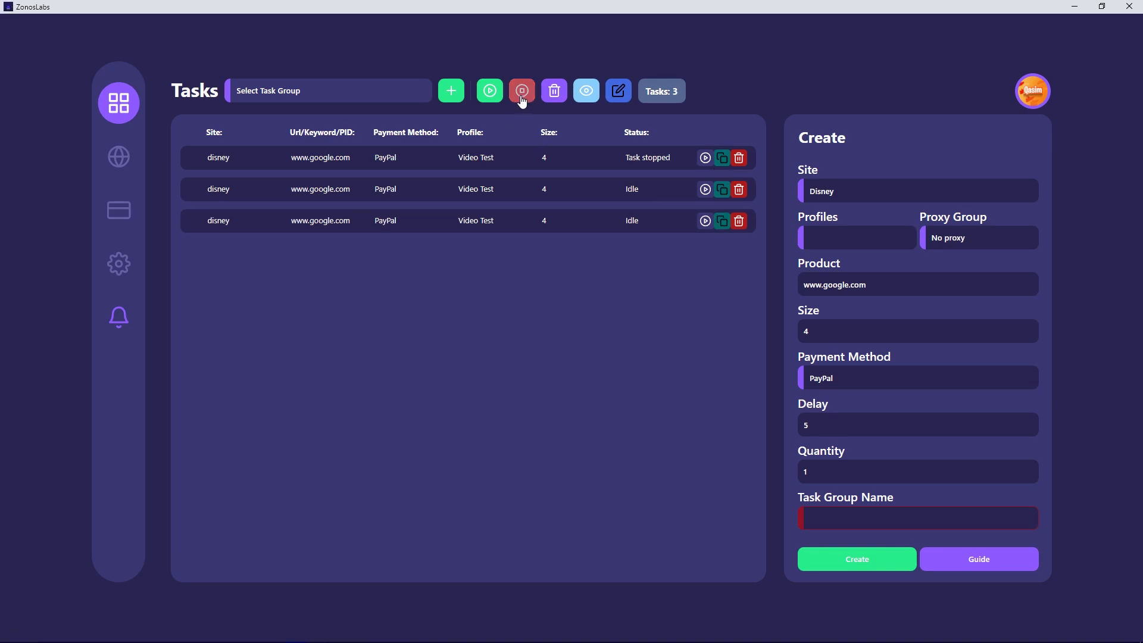
- Start and stop all tasks at once, and hide the task creation form and show it again
click(490, 91)
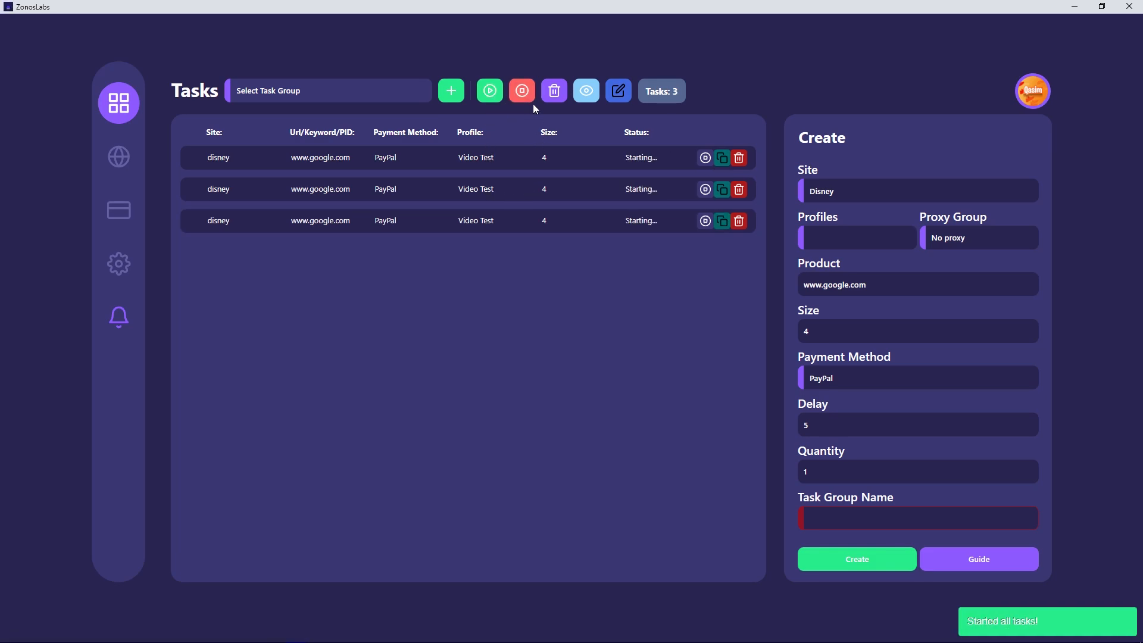
click(522, 92)
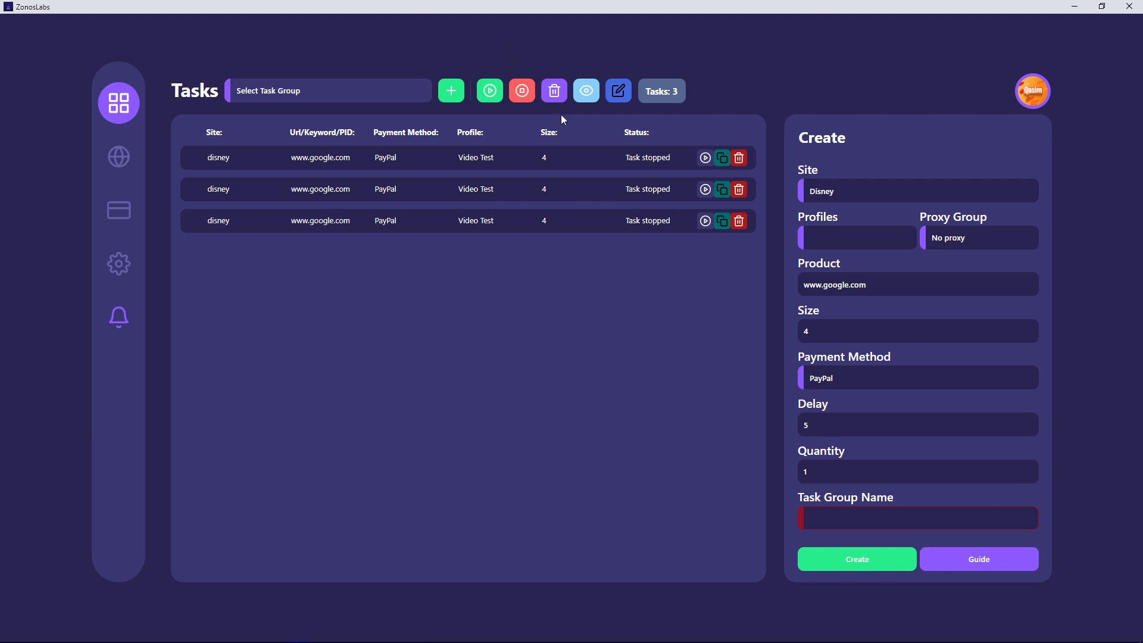
click(583, 97)
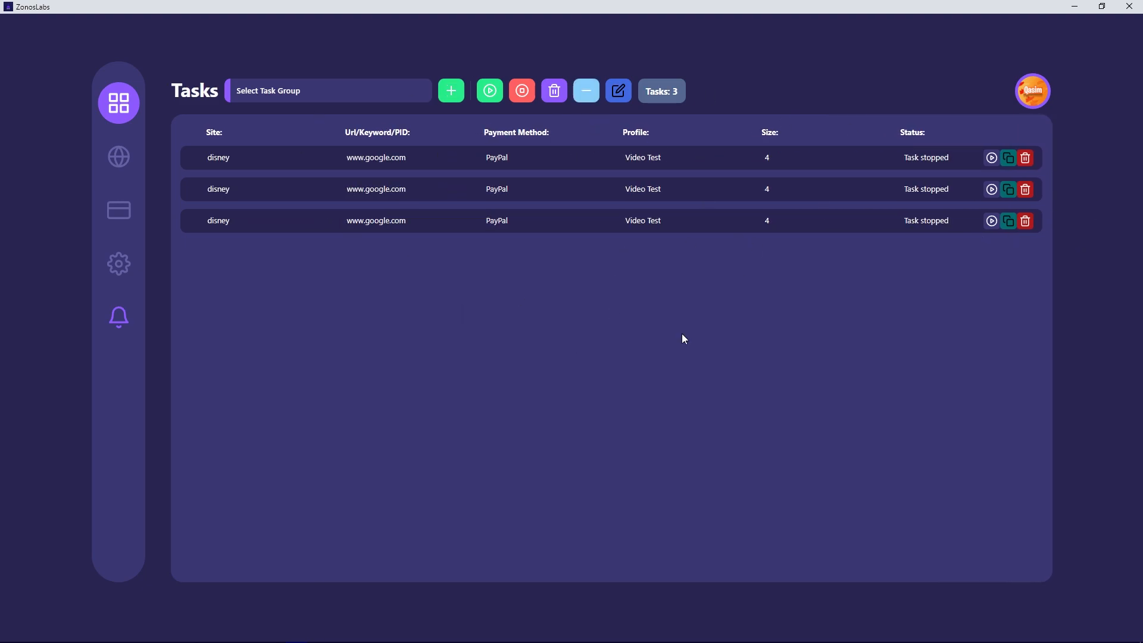
click(587, 90)
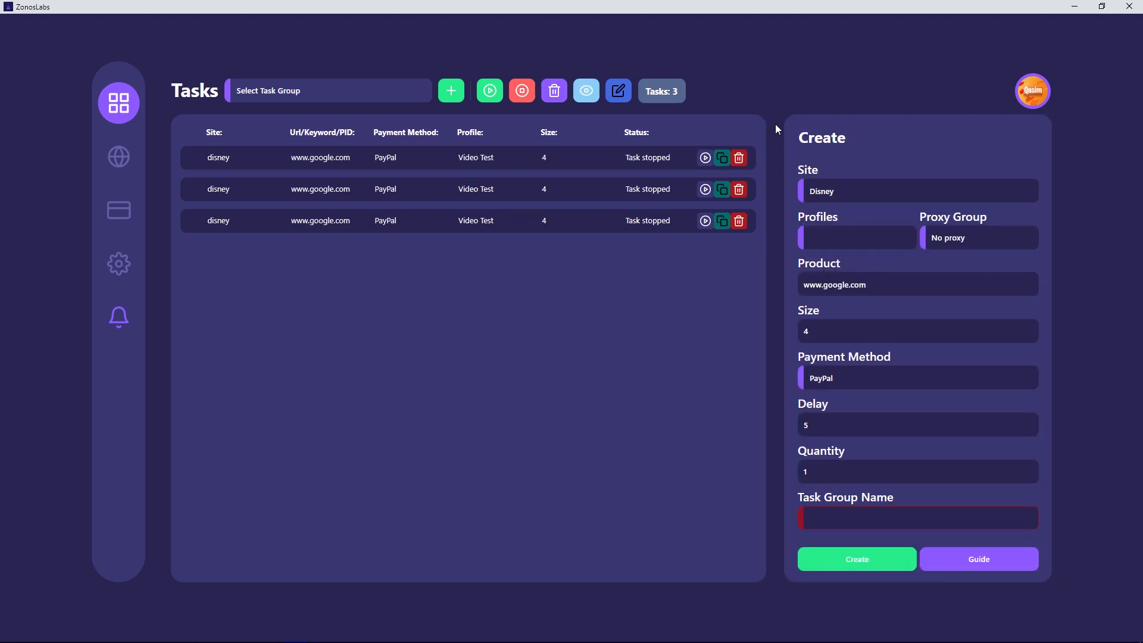
click(619, 91)
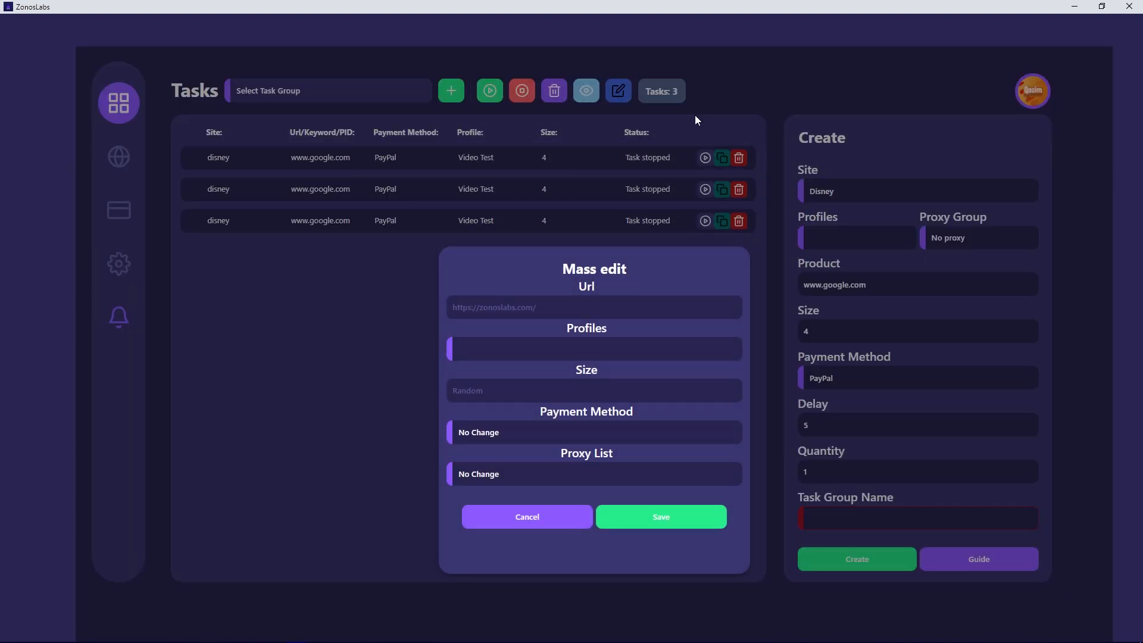
click(570, 315)
text(www.youtube..com/)
click(630, 523)
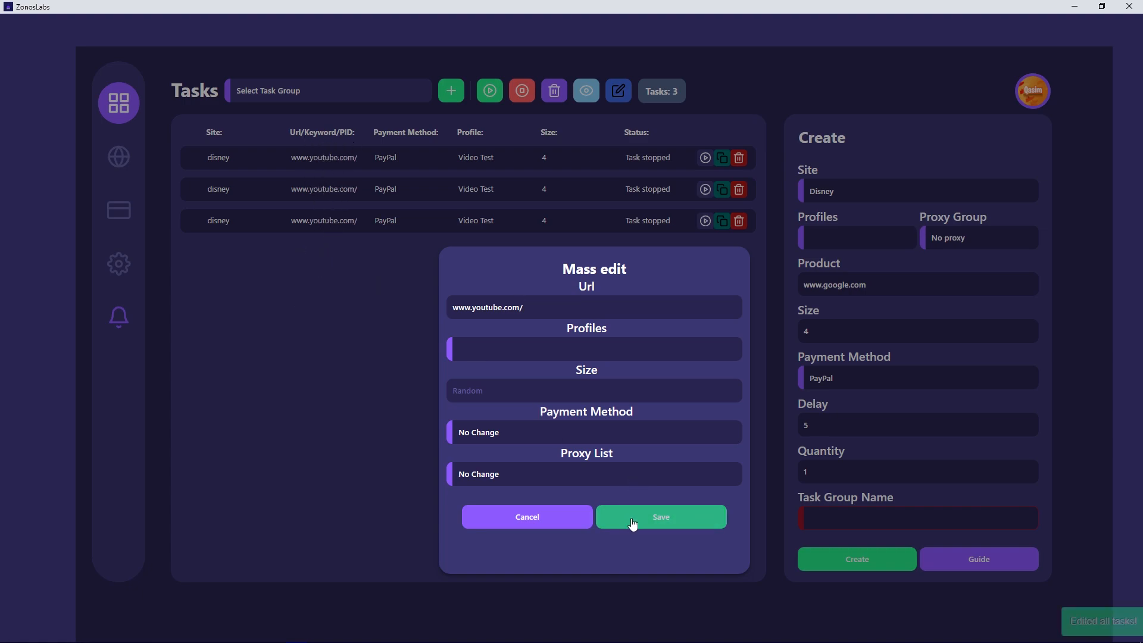
click(540, 519)
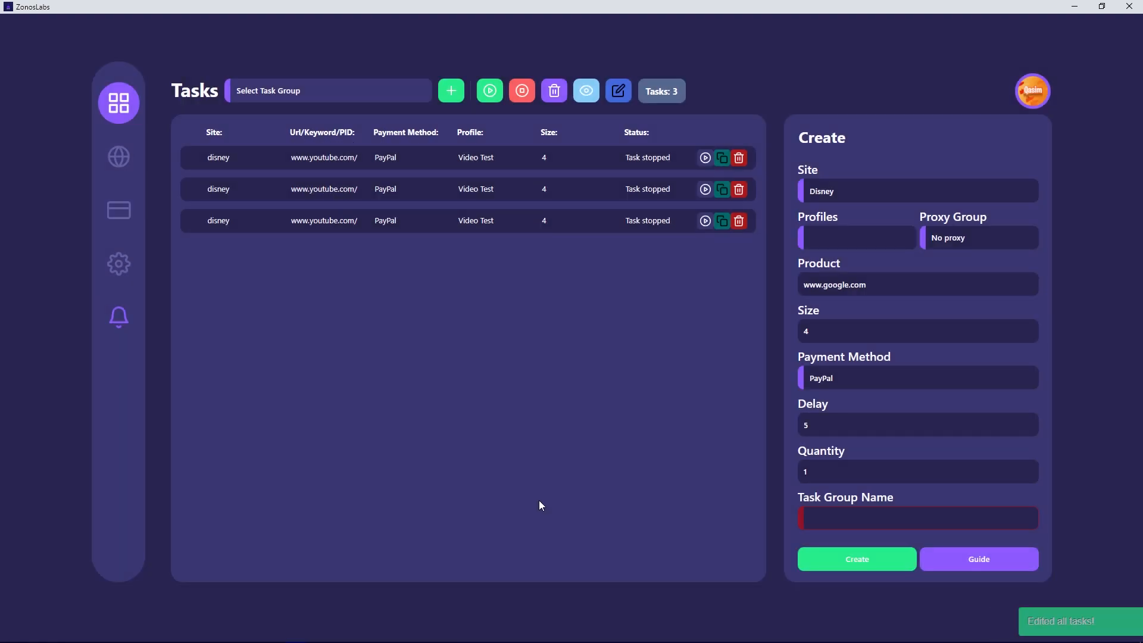